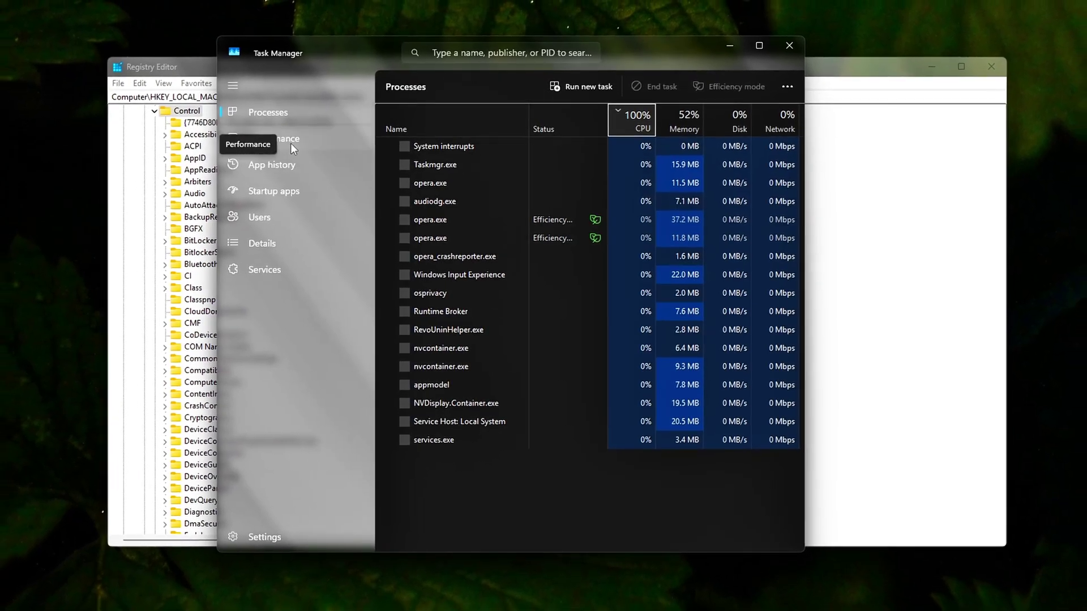
Check installed memory in Performance, then keep Connected User Experiences and Telemetry Disabled
{"action": "left_click", "coordinate": [291, 143]}
{"action": "left_click", "coordinate": [450, 164]}
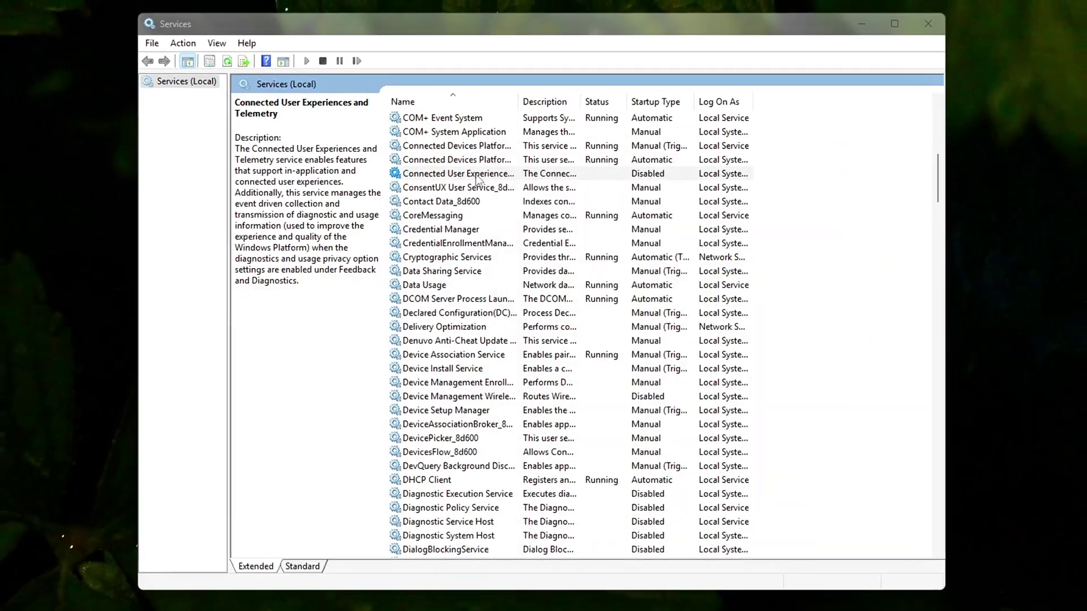
{"action": "right_click", "coordinate": [477, 179]}
{"action": "left_click", "coordinate": [521, 315]}
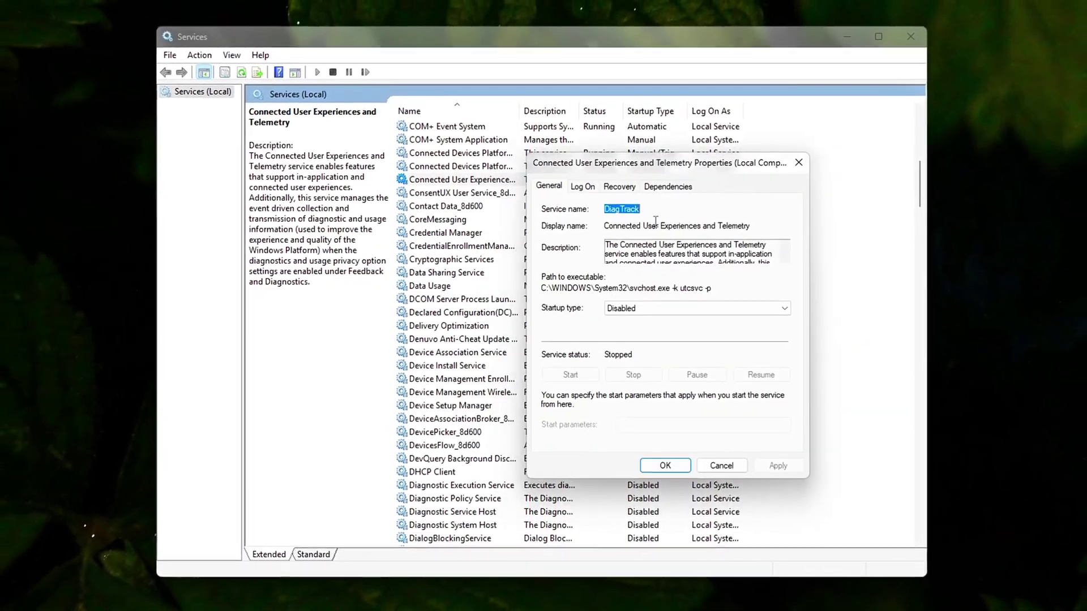
{"action": "left_click", "coordinate": [651, 309]}
{"action": "left_click", "coordinate": [645, 347]}
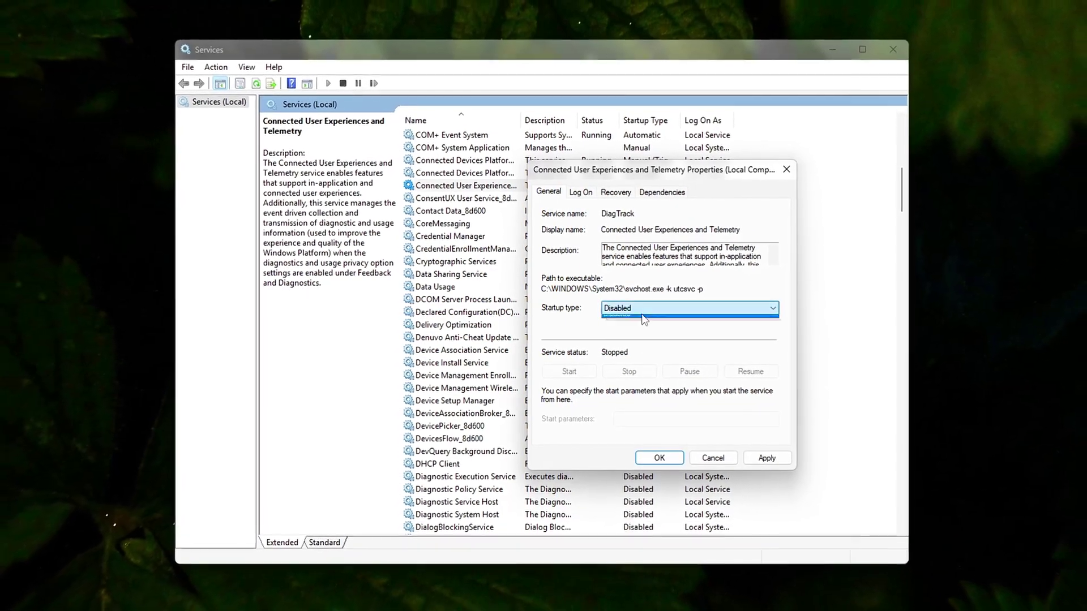
{"action": "left_click", "coordinate": [644, 310]}
{"action": "left_click", "coordinate": [646, 347]}
{"action": "left_click", "coordinate": [767, 458]}
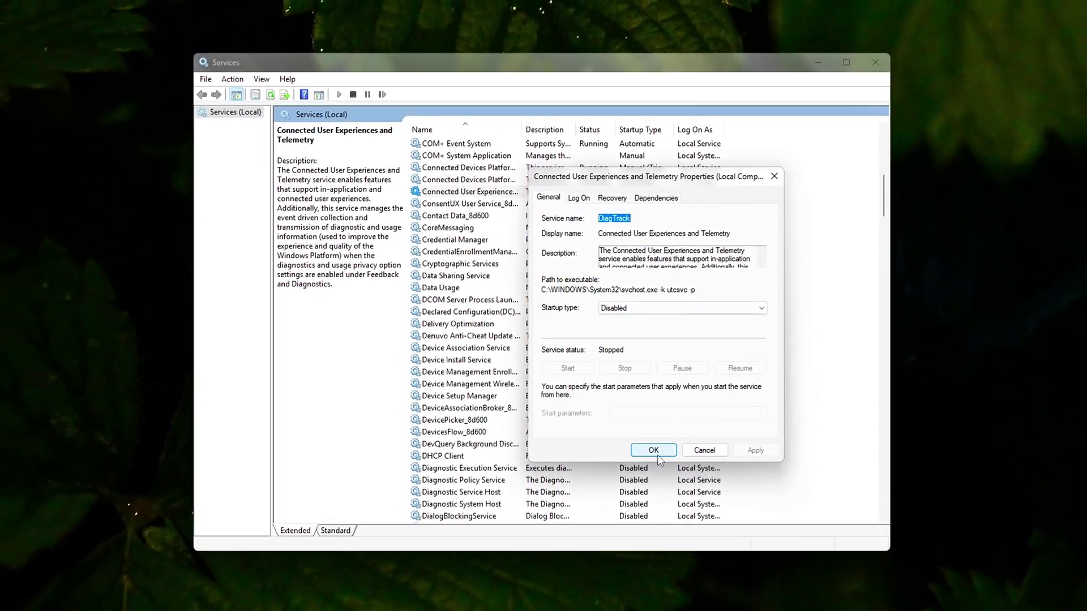
{"action": "left_click", "coordinate": [656, 455]}
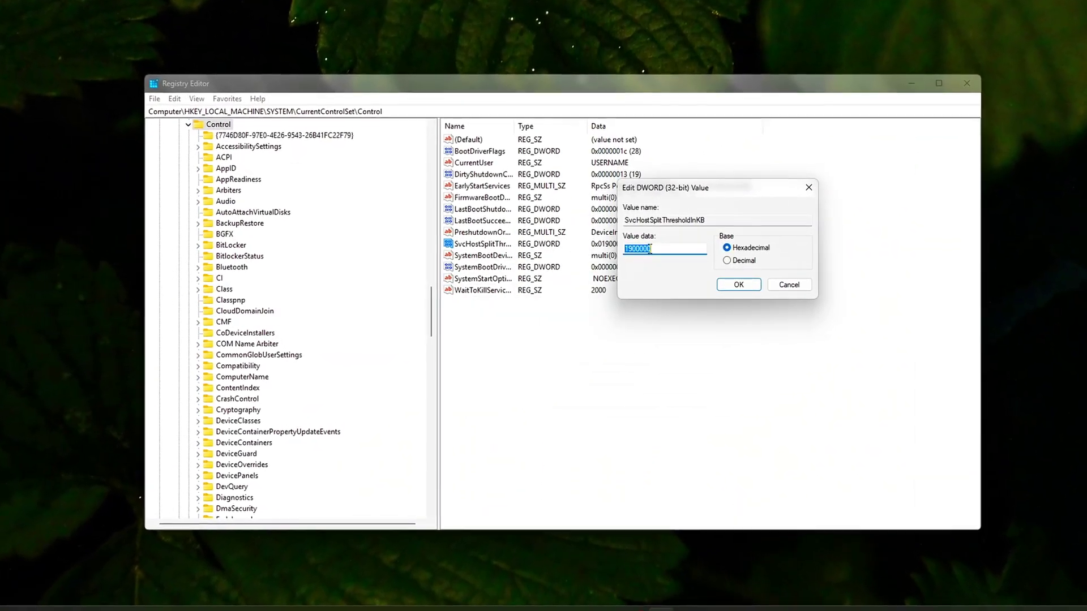
Set SvcHostSplitThresholdInKB to 1000000 with Hexadecimal base and save it
{"action": "type", "text": "1000000"}
{"action": "double_click", "coordinate": [645, 250]}
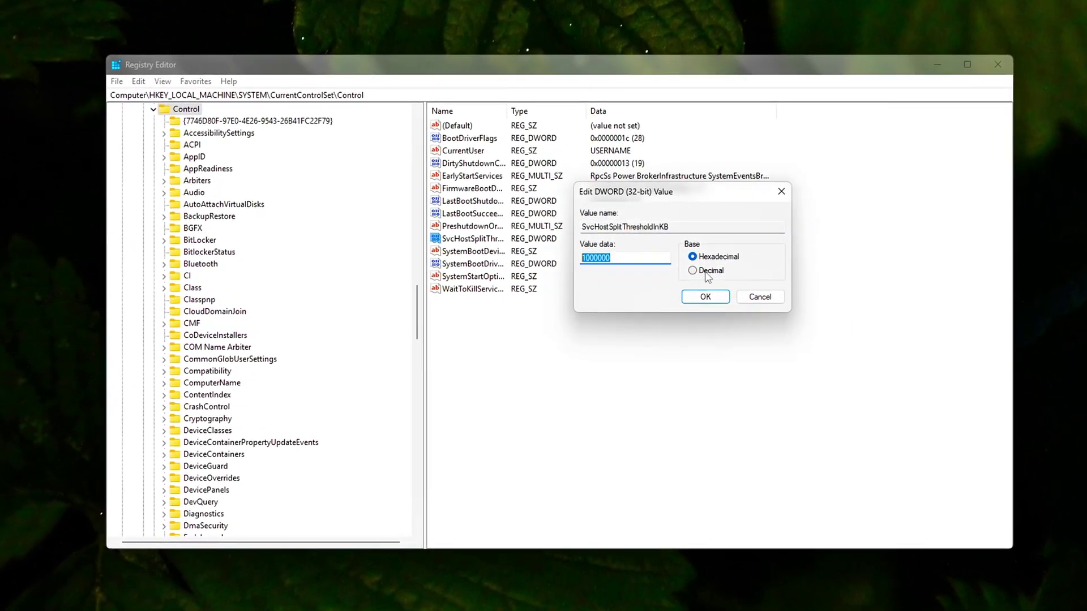
{"action": "left_click", "coordinate": [705, 273]}
{"action": "left_click", "coordinate": [694, 256]}
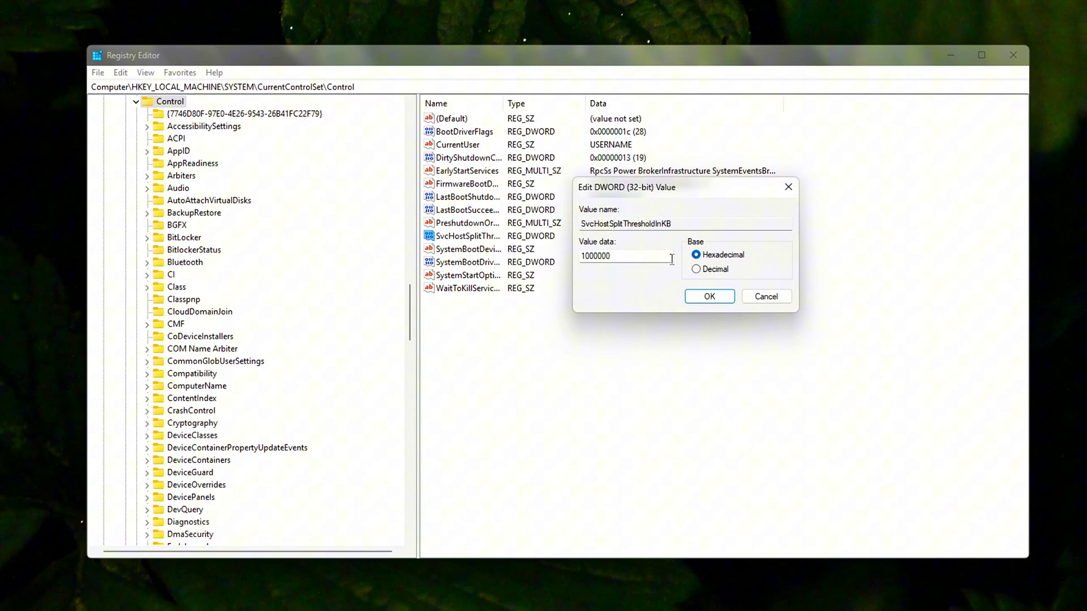
{"action": "double_click", "coordinate": [671, 258]}
{"action": "left_click", "coordinate": [728, 259]}
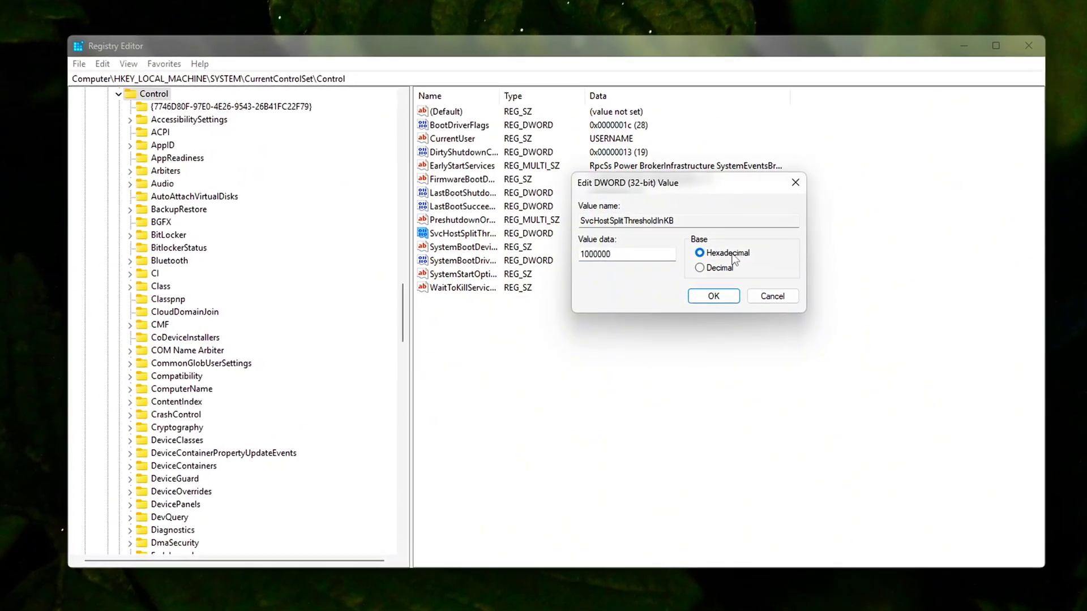
{"action": "left_click", "coordinate": [711, 296]}
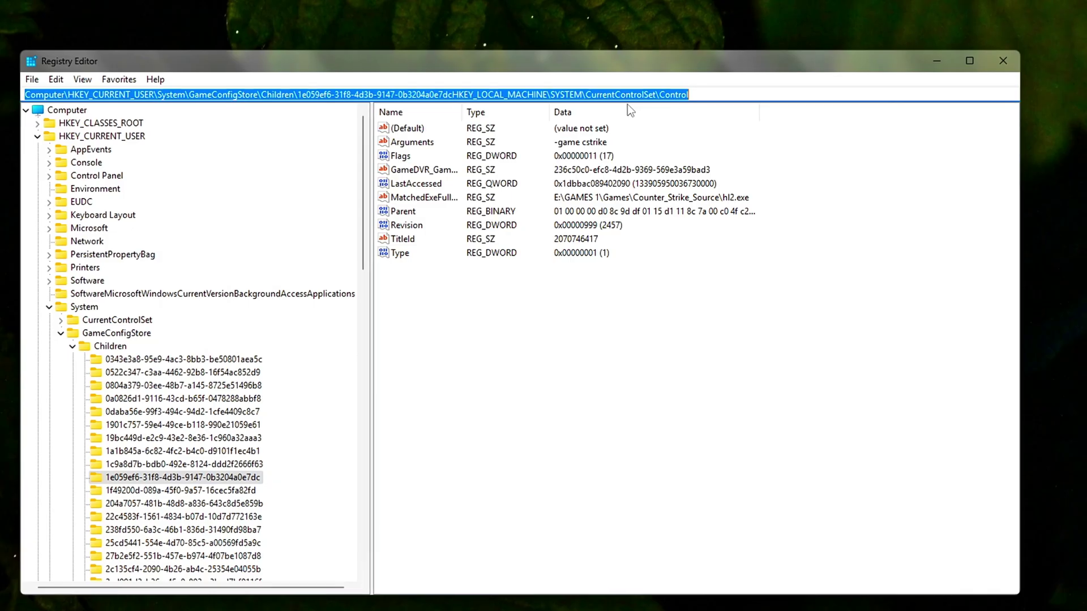
Go to the Control key and open SvcHostSplitThresholdInKB, which reads 1900000 hexadecimal
{"action": "type", "text": "HKEY_LOCAL_MACHINE\\SYSTEM\\CurrentControlSet\\Control"}
{"action": "key", "text": "Return"}
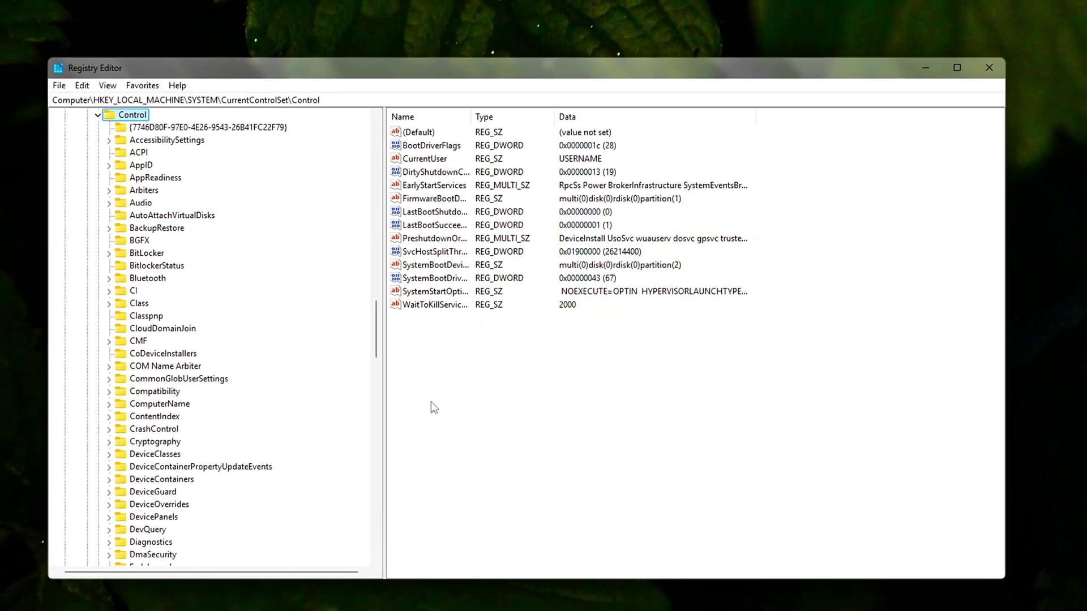
{"action": "left_click", "coordinate": [447, 254]}
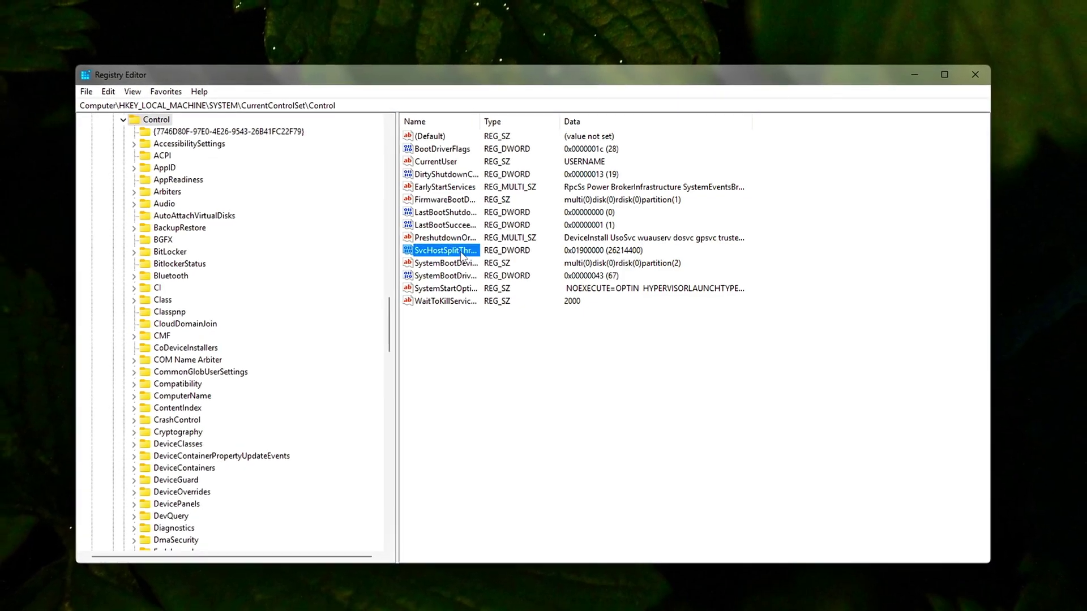
{"action": "double_click", "coordinate": [461, 256]}
{"action": "left_click_drag", "start_coordinate": [220, 136], "coordinate": [599, 240]}
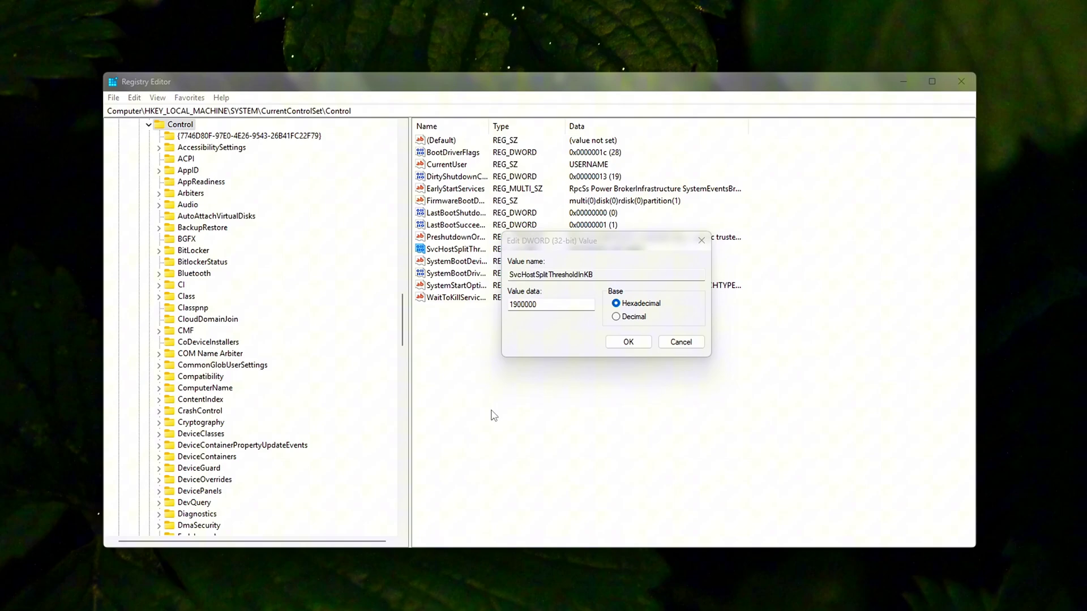
Check the 16 GB of installed memory in Task Manager, then close it
{"action": "key", "text": "ctrl+shift+Escape"}
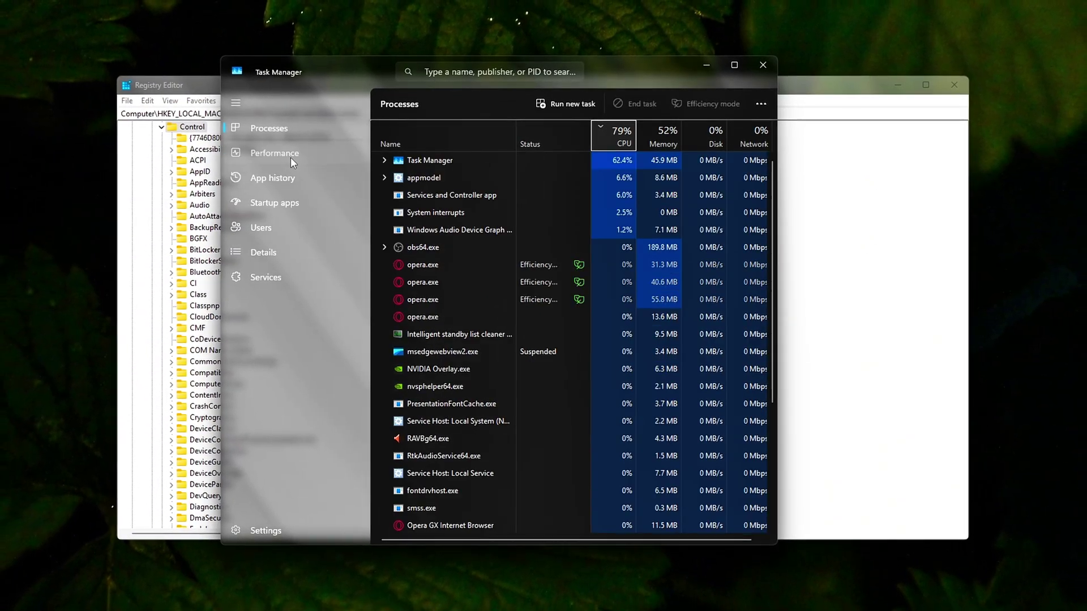
{"action": "left_click", "coordinate": [291, 158]}
{"action": "left_click", "coordinate": [447, 177]}
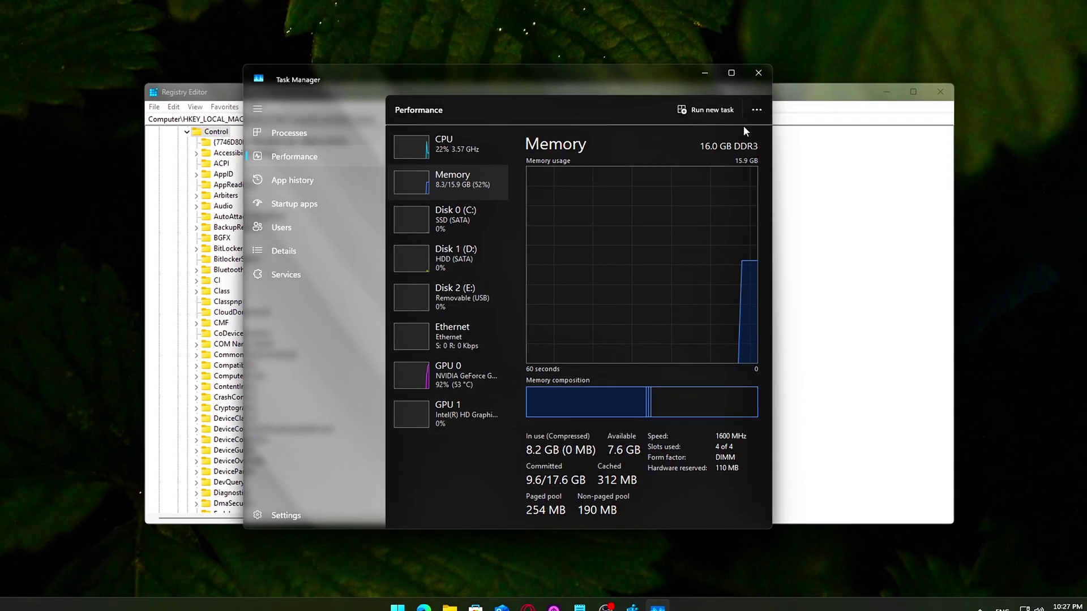
{"action": "left_click", "coordinate": [759, 74]}
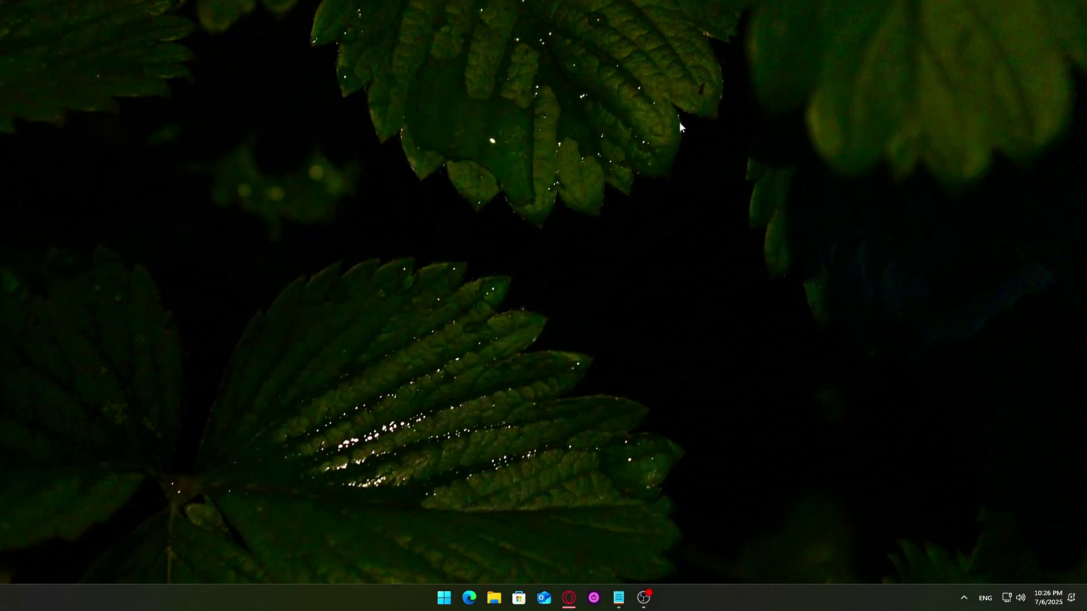
Launch Registry Editor by running regedit from the centred Run prompt
{"action": "key", "text": "super+r"}
{"action": "left_click_drag", "start_coordinate": [159, 470], "coordinate": [596, 218]}
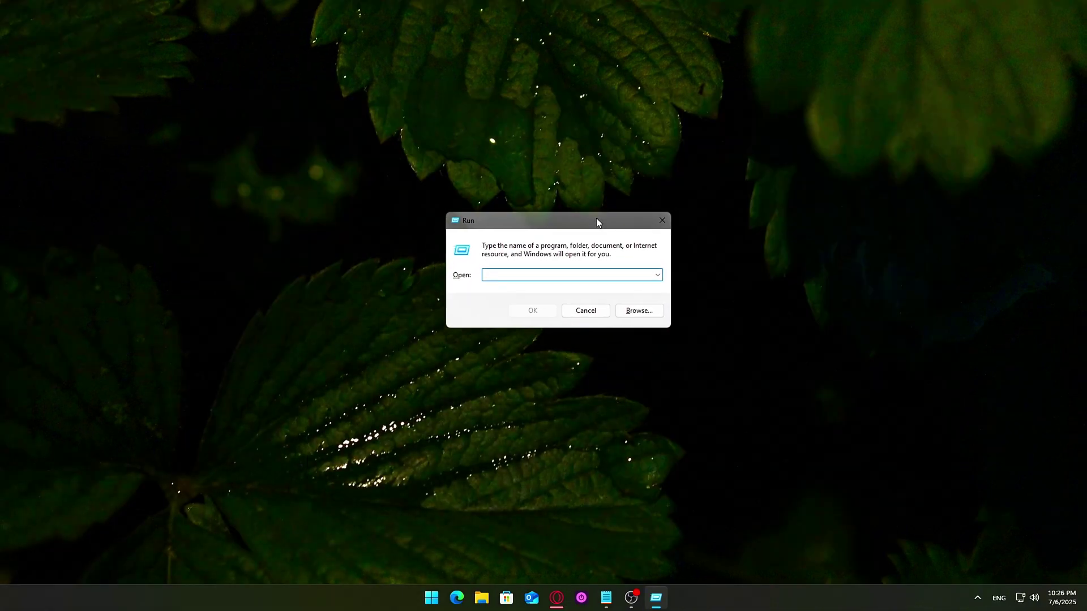
{"action": "type", "text": "reg"}
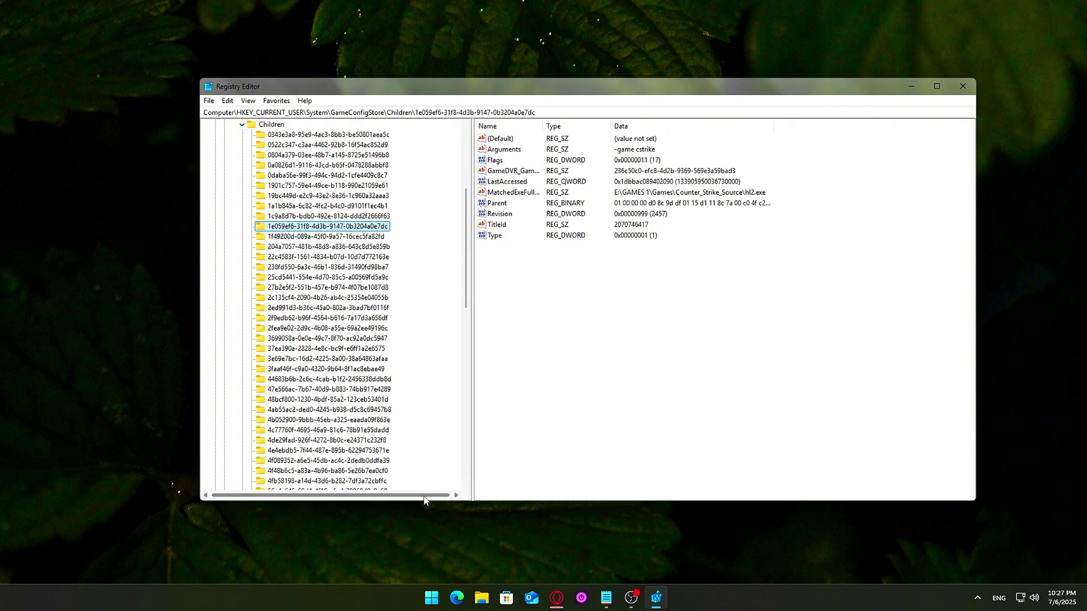
Navigate to HKEY_LOCAL_MACHINE\SYSTEM\CurrentControlSet\Control and open SvcHostSplitThresholdInKB, still 1900000
{"action": "scroll", "coordinate": [412, 393], "scroll_direction": "up", "scroll_amount": 6}
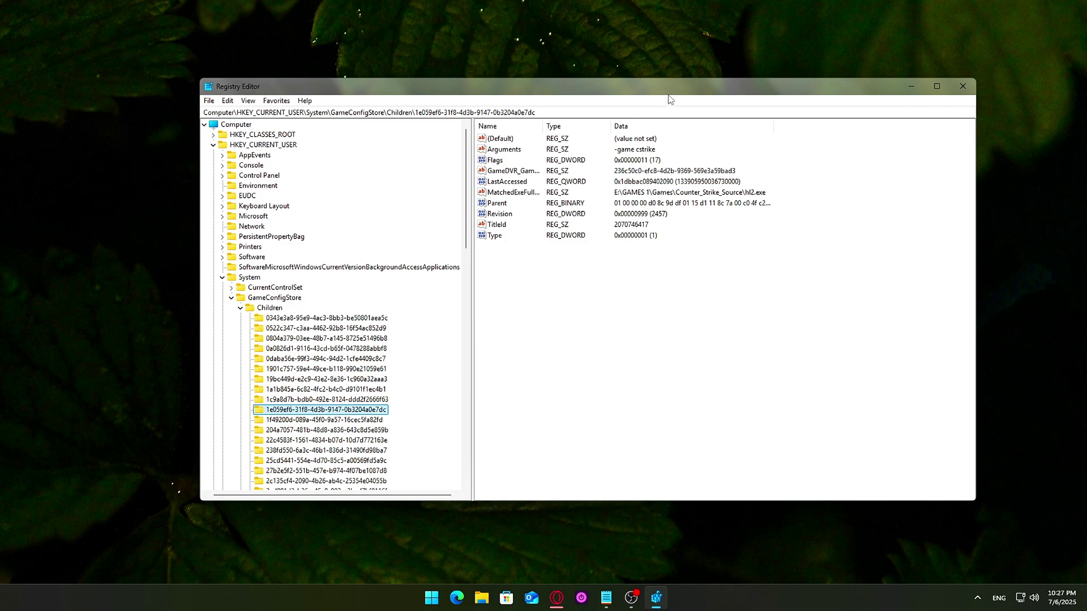
{"action": "left_click_drag", "start_coordinate": [668, 96], "coordinate": [646, 109]}
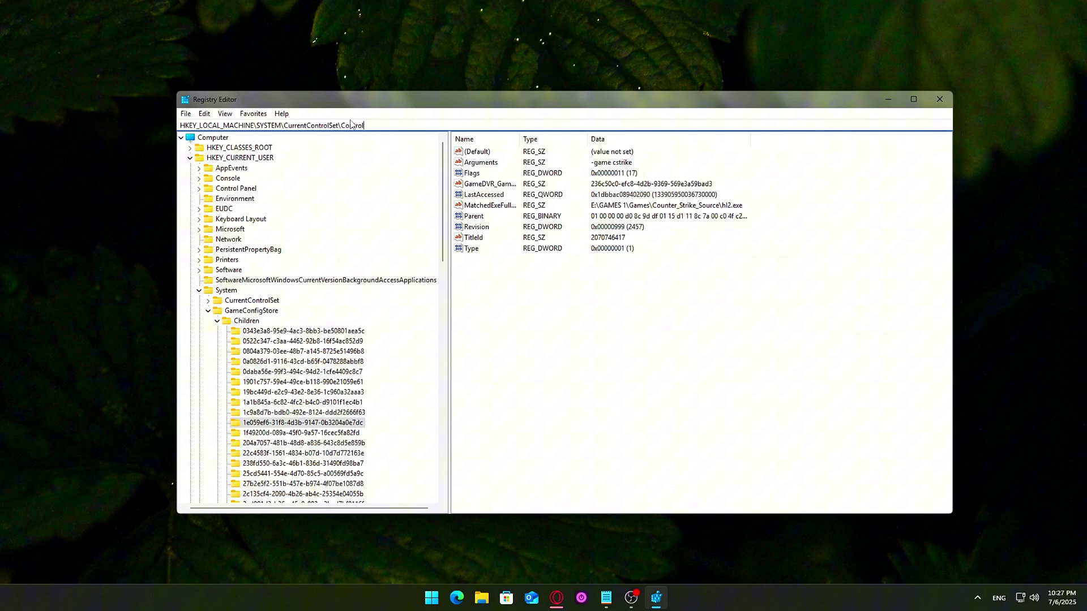
{"action": "key", "text": "Return"}
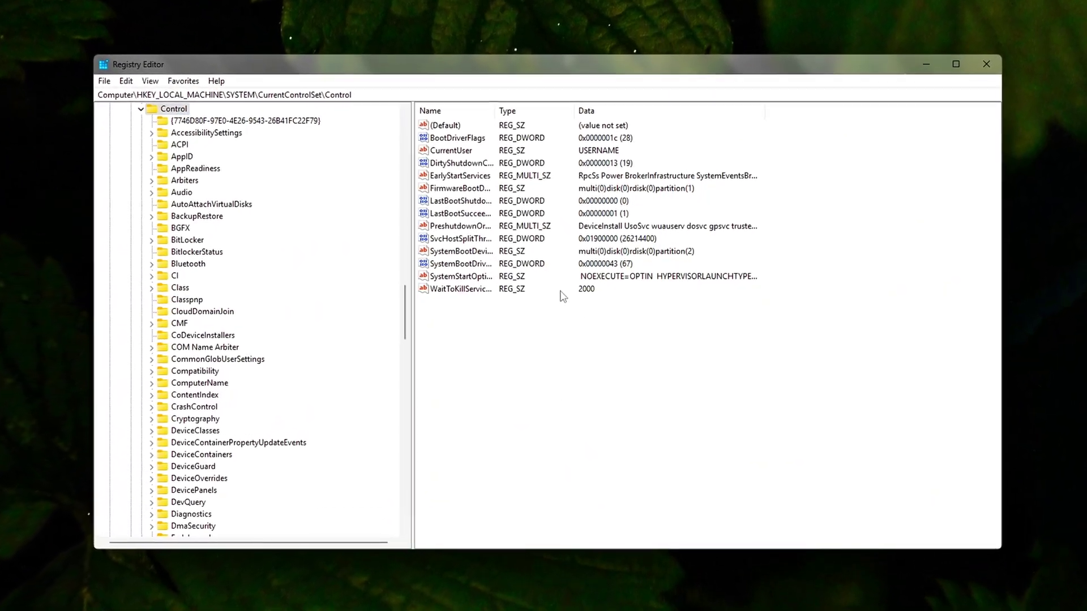
{"action": "left_click", "coordinate": [476, 241]}
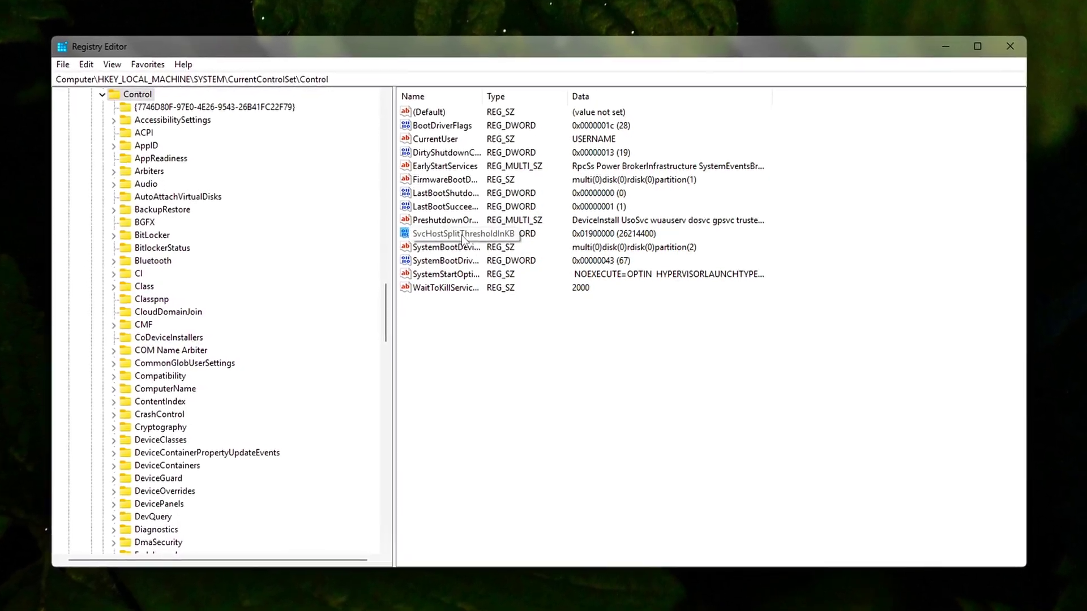
{"action": "double_click", "coordinate": [459, 238]}
{"action": "left_click_drag", "start_coordinate": [193, 108], "coordinate": [606, 221]}
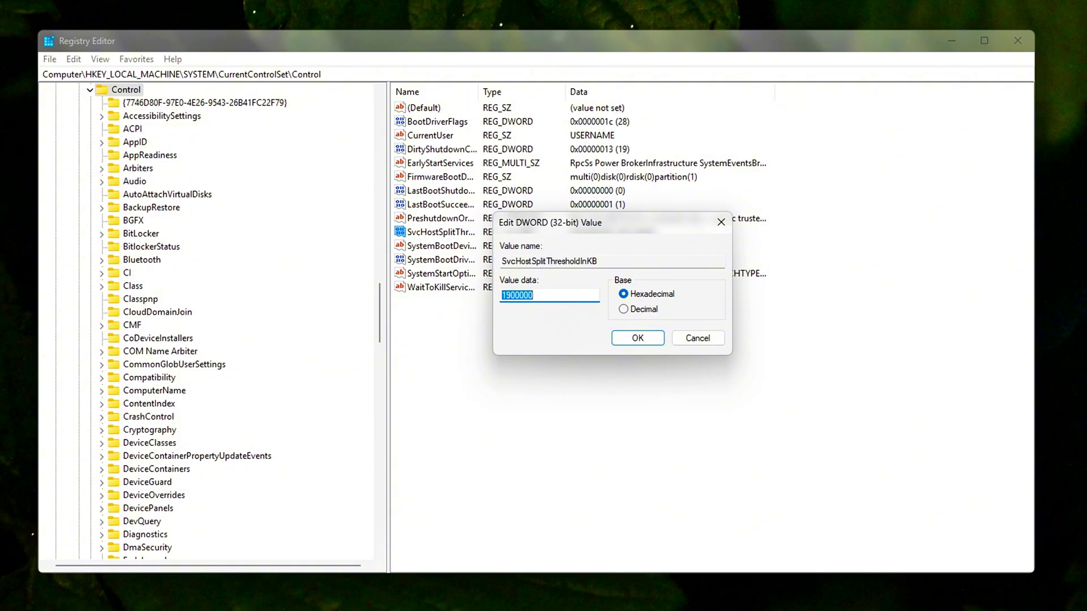
{"action": "left_click", "coordinate": [322, 609]}
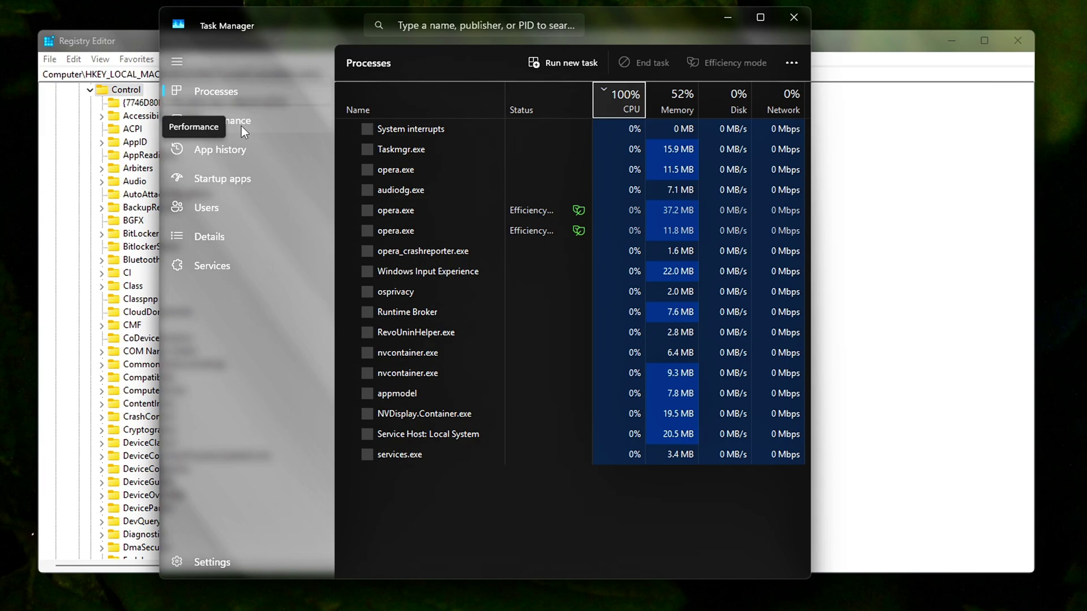
{"action": "left_click", "coordinate": [244, 126]}
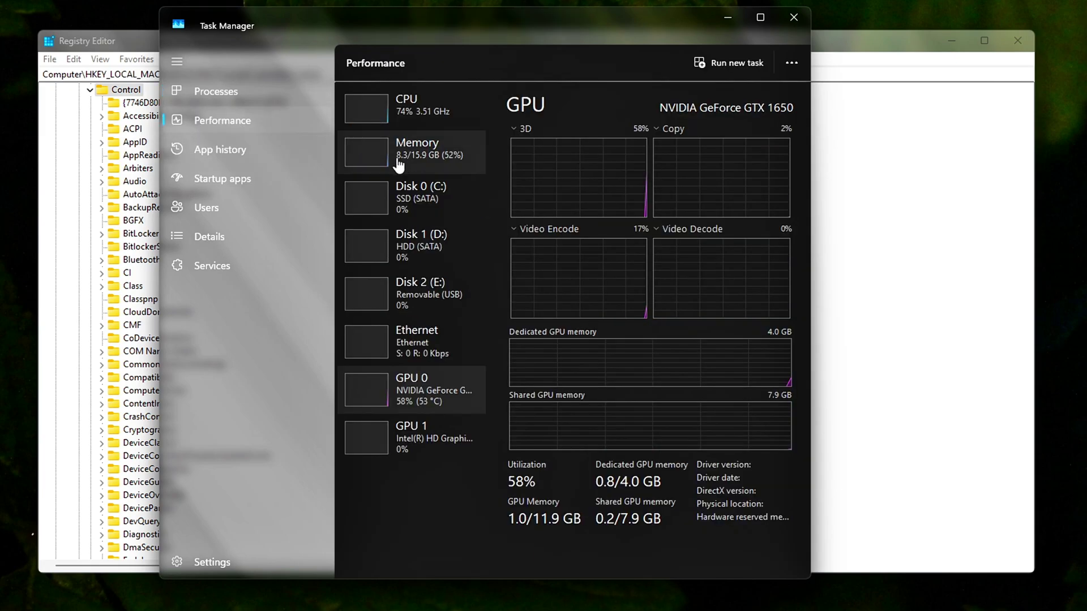
{"action": "left_click", "coordinate": [434, 152]}
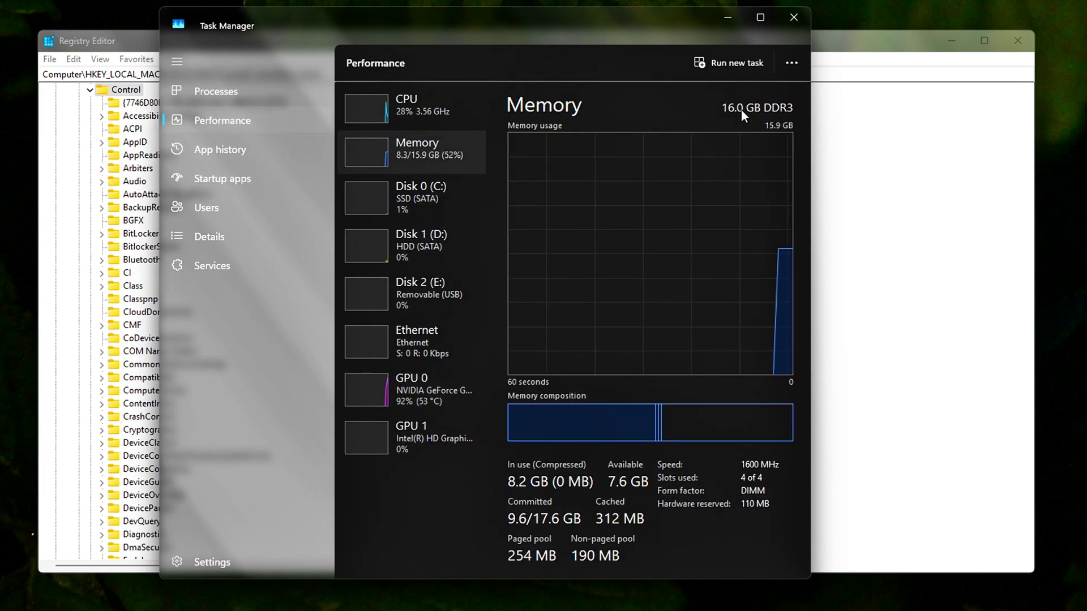
{"action": "left_click", "coordinate": [794, 17]}
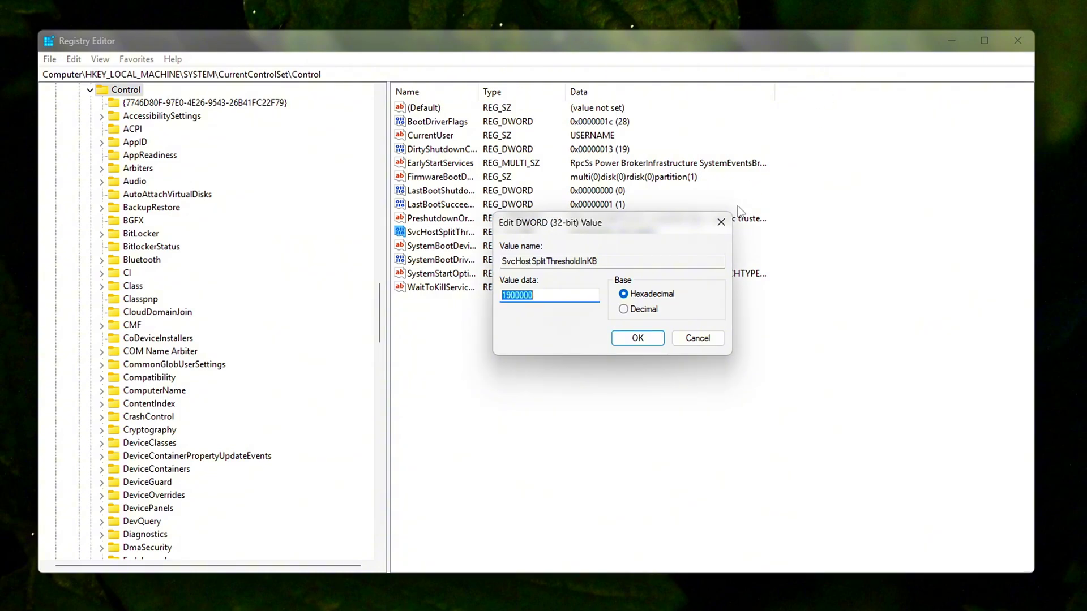
{"action": "key", "text": "Return"}
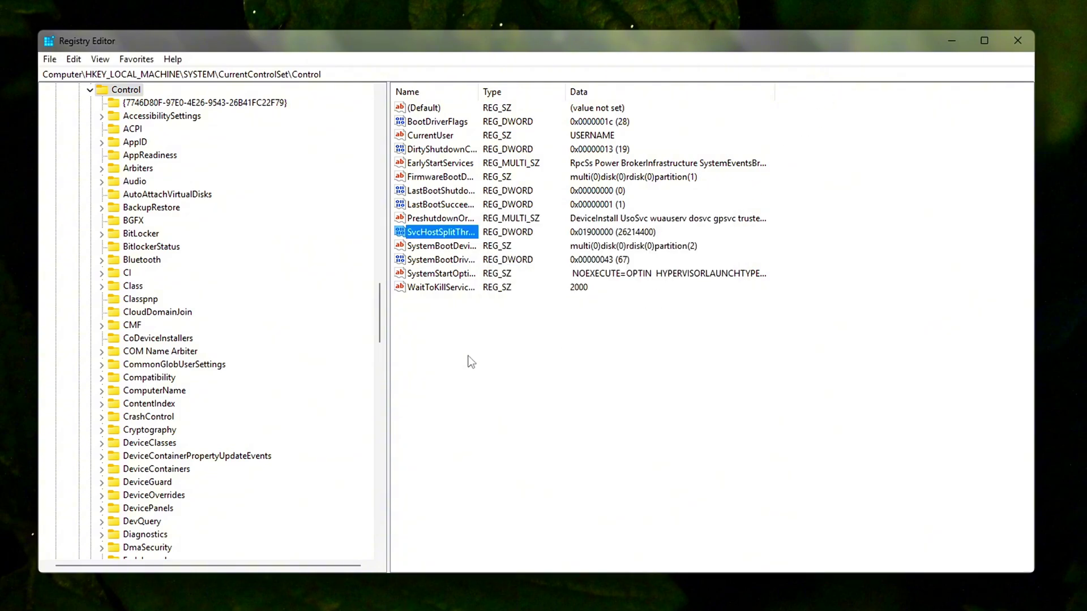
{"action": "double_click", "coordinate": [457, 238]}
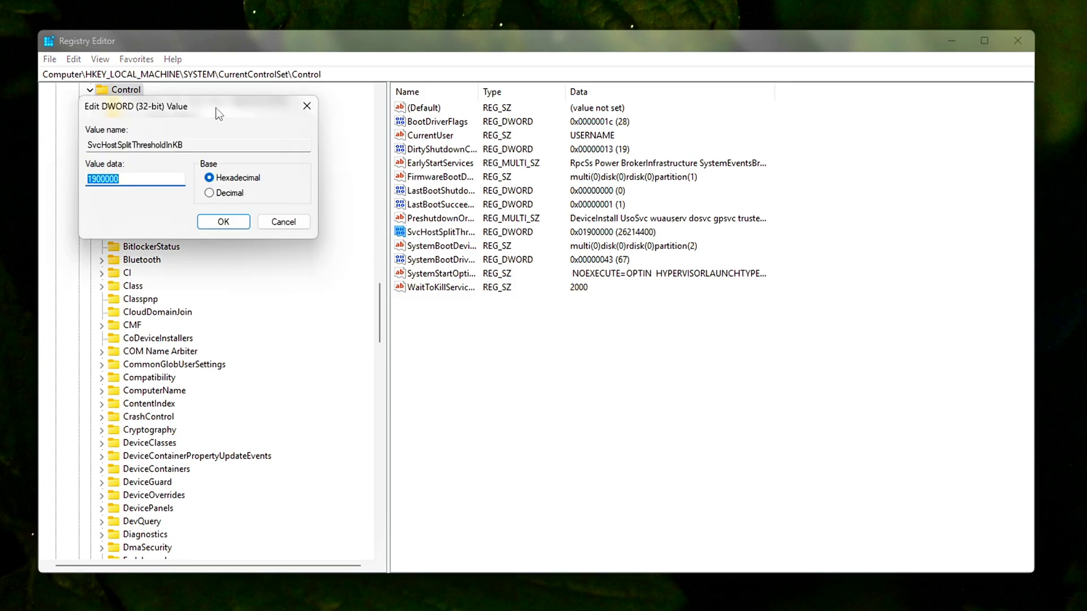
{"action": "left_click_drag", "start_coordinate": [215, 108], "coordinate": [739, 166]}
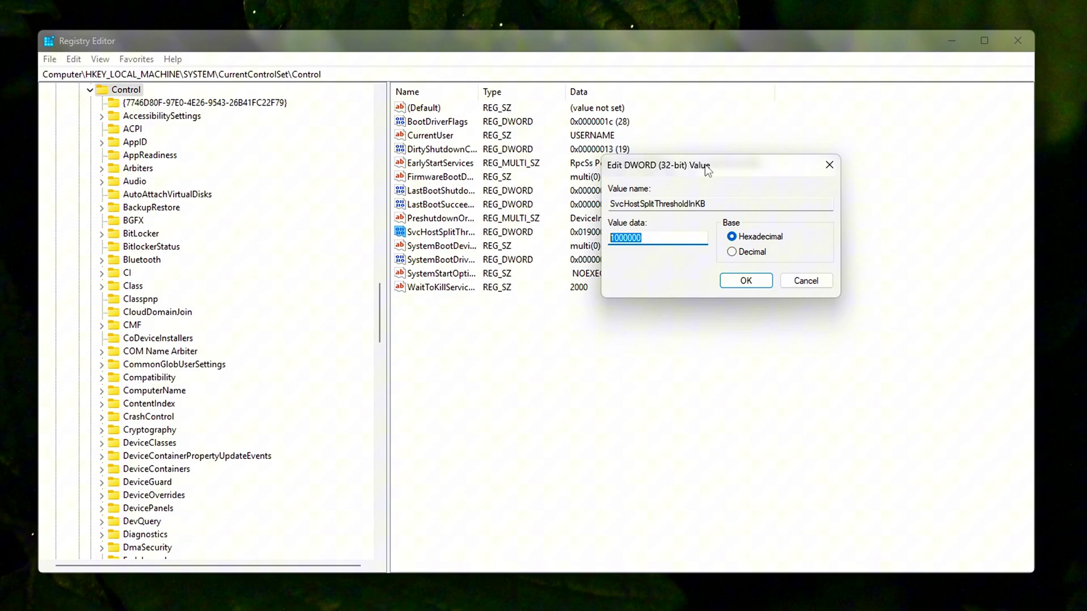
{"action": "left_click_drag", "start_coordinate": [708, 170], "coordinate": [658, 185]}
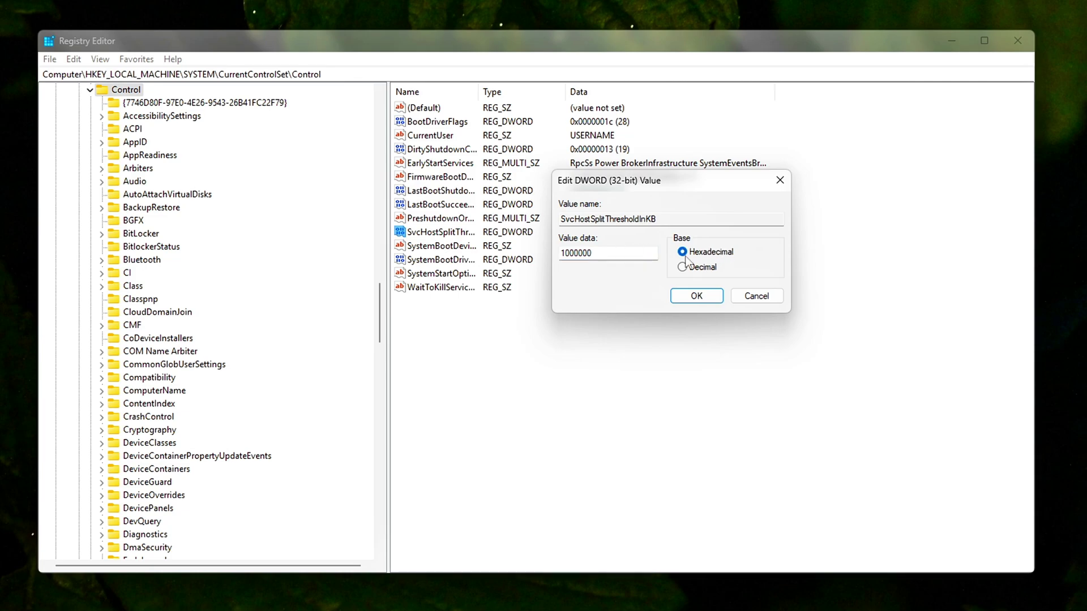
{"action": "left_click", "coordinate": [691, 298]}
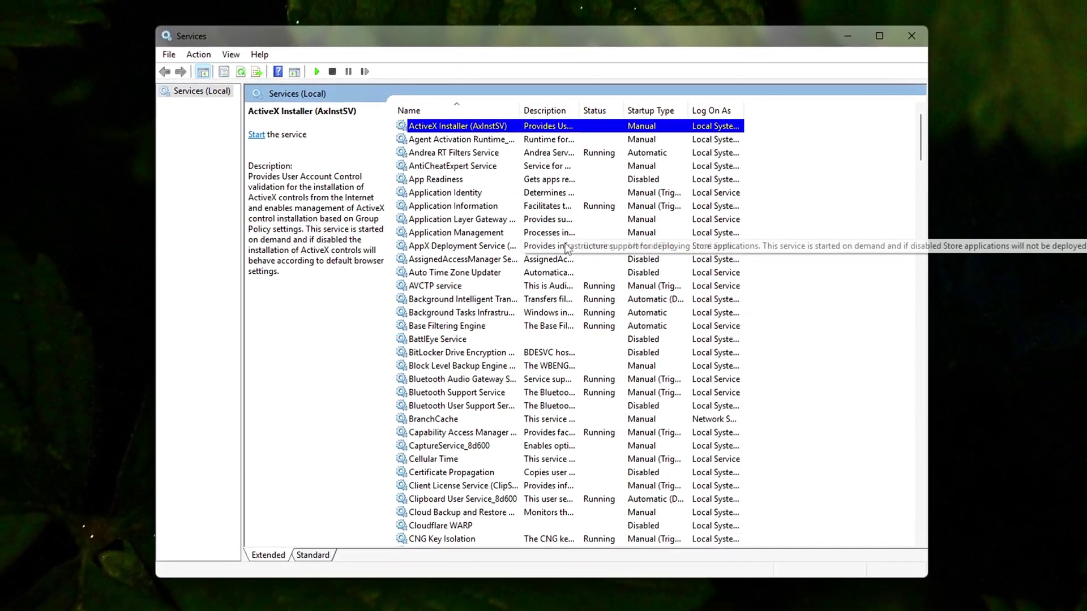
Step down the C services to Connected User Experiences and Telemetry and open its properties
{"action": "key", "text": "c"}
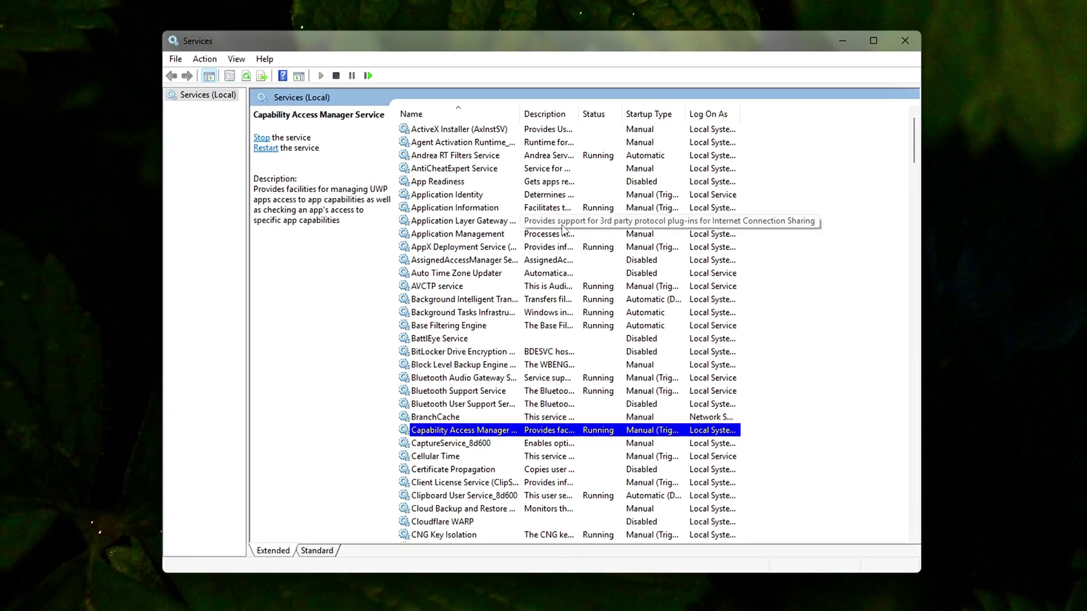
{"action": "key", "text": "Down"}
{"action": "key", "text": "Down"}
{"action": "key", "text": "Down"}
{"action": "key", "text": "Down"}
{"action": "key", "text": "Down"}
{"action": "key", "text": "Down"}
{"action": "key", "text": "Down"}
{"action": "key", "text": "Down"}
{"action": "key", "text": "Down"}
{"action": "key", "text": "Down"}
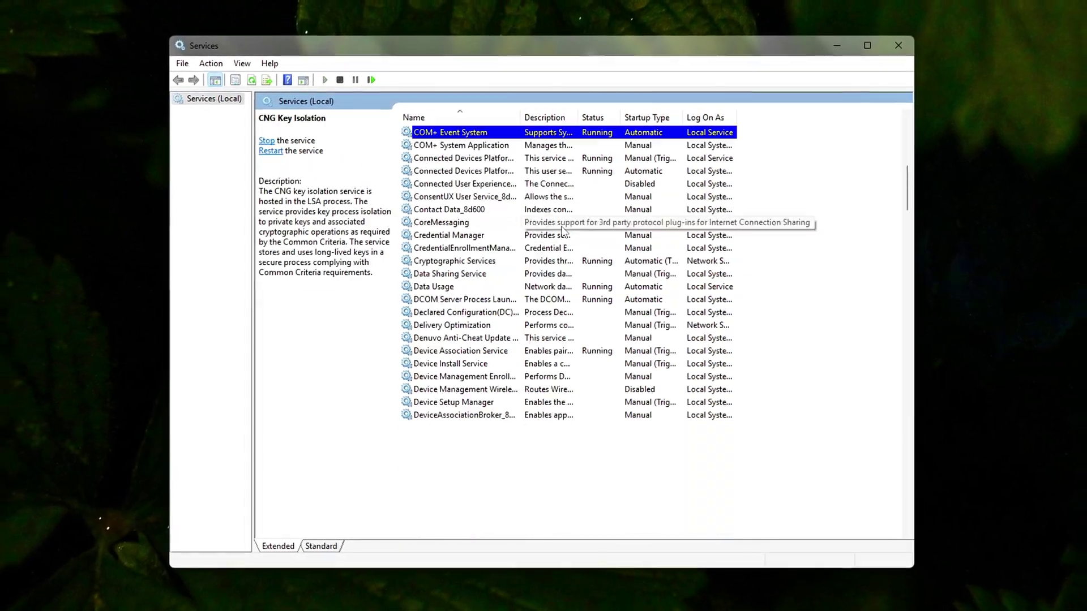
{"action": "key", "text": "Down"}
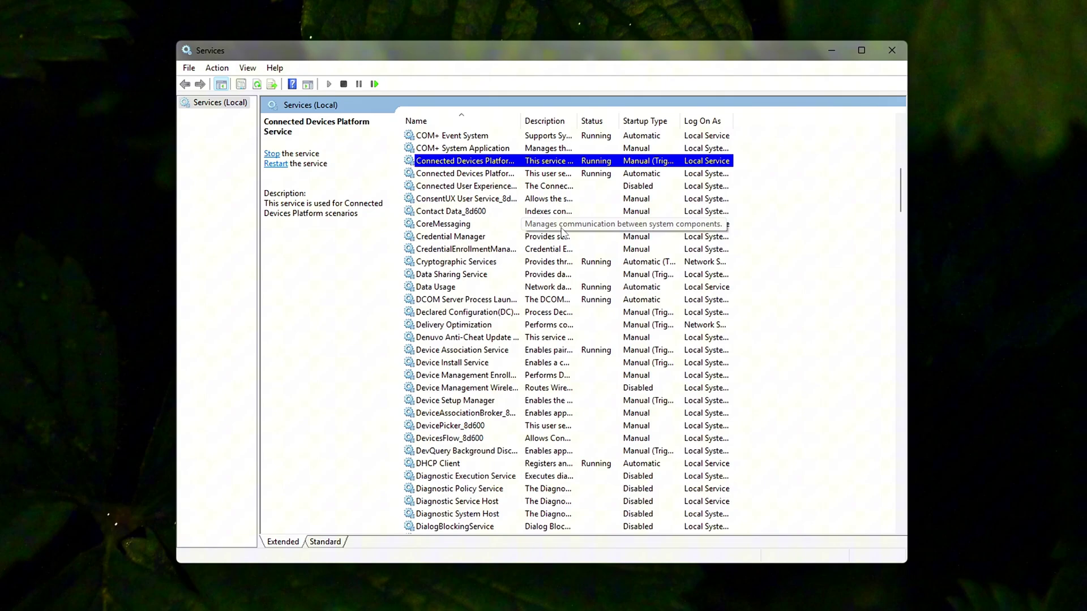
{"action": "key", "text": "Down"}
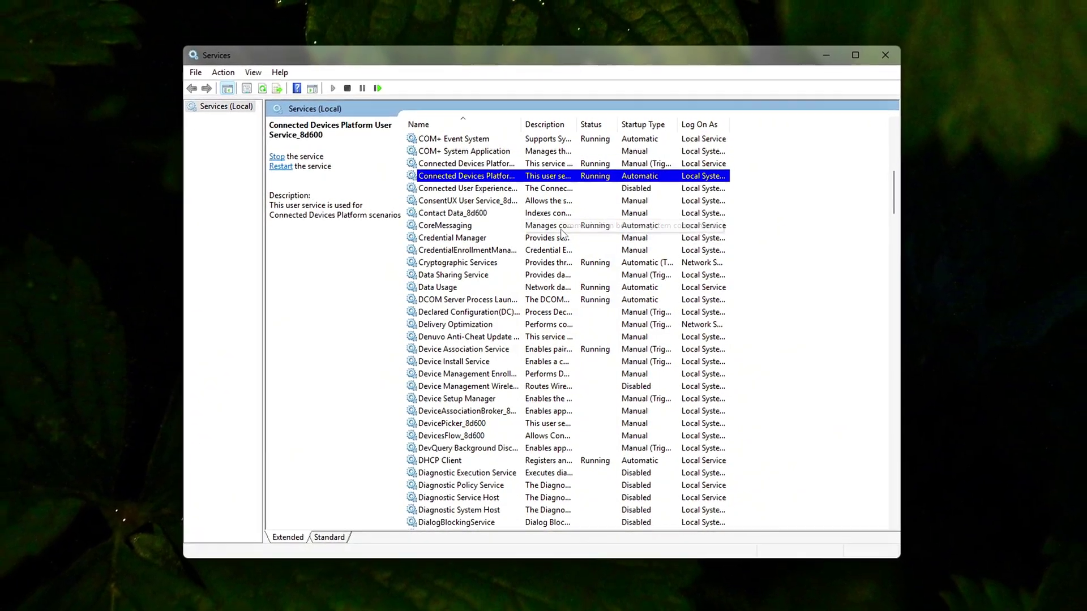
{"action": "key", "text": "Down"}
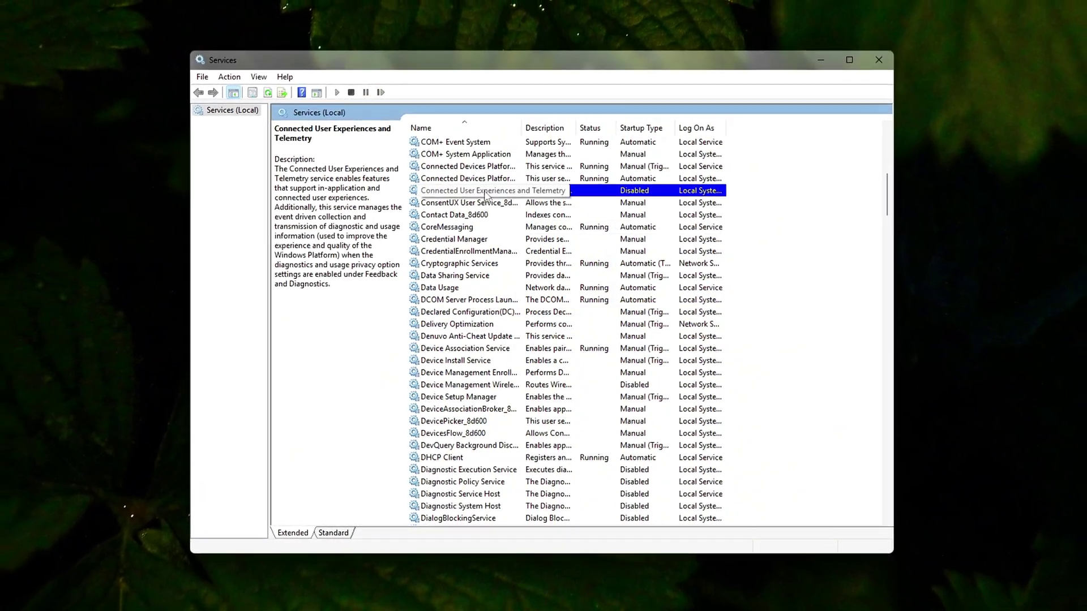
{"action": "key", "text": "Return"}
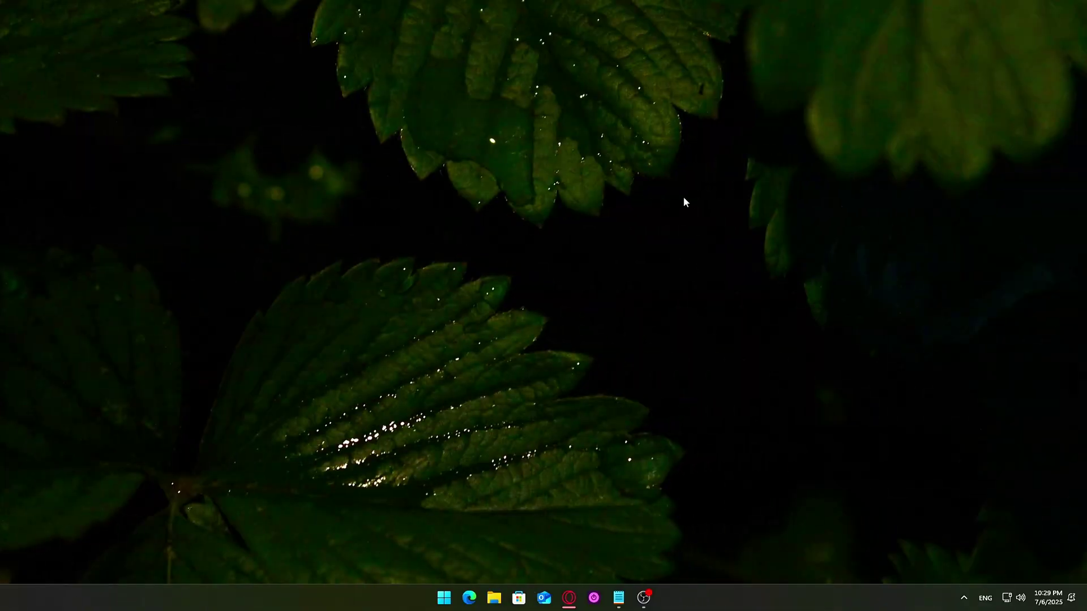
Reopen the Services console with services.msc from the centred Run prompt
{"action": "key", "text": "super+r"}
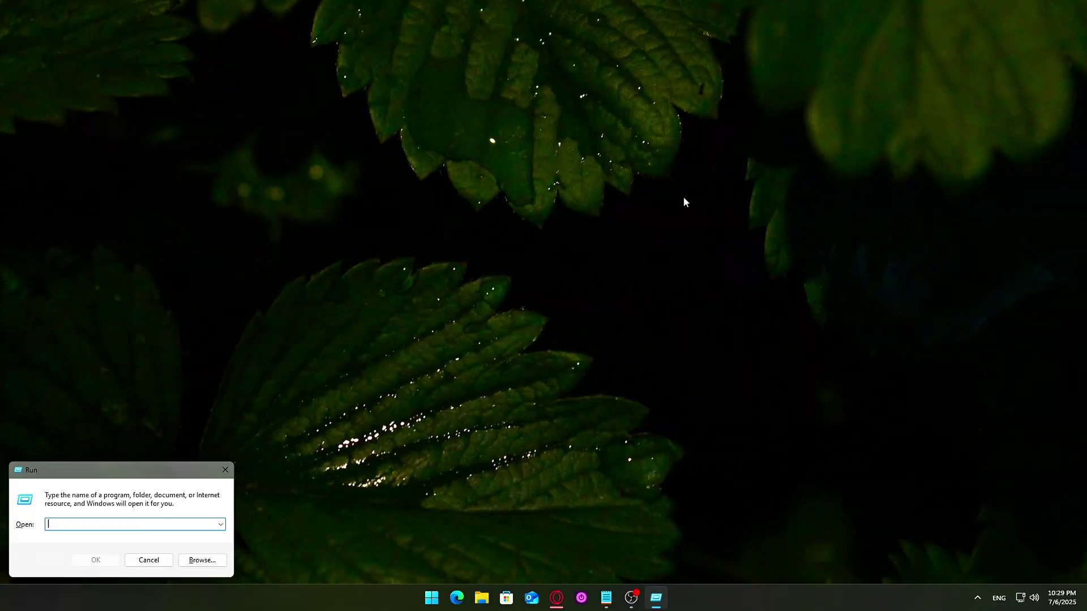
{"action": "left_click_drag", "start_coordinate": [158, 469], "coordinate": [570, 235]}
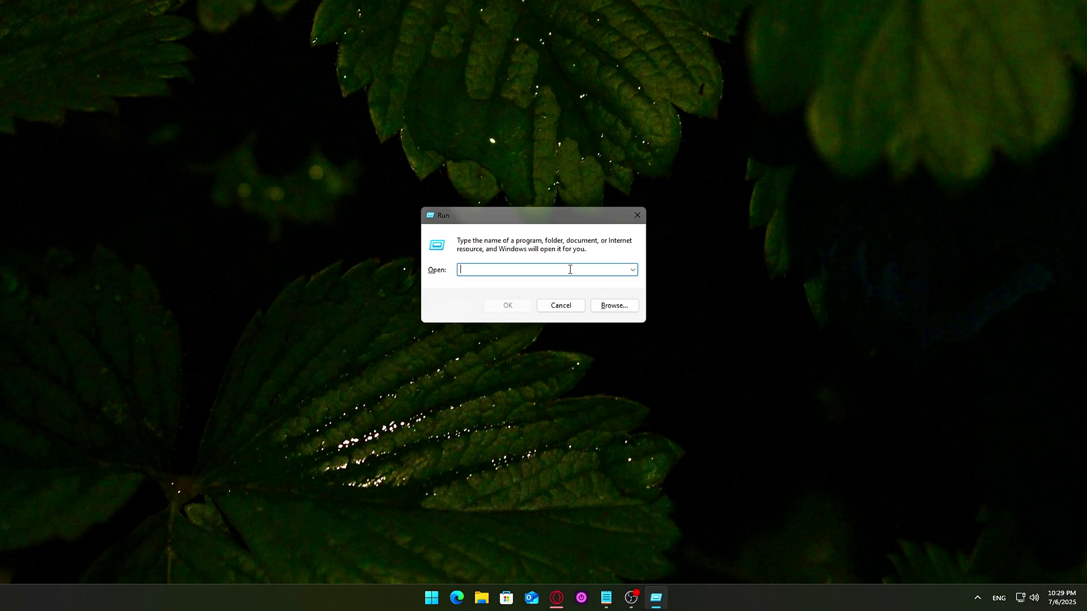
{"action": "left_click", "coordinate": [493, 309]}
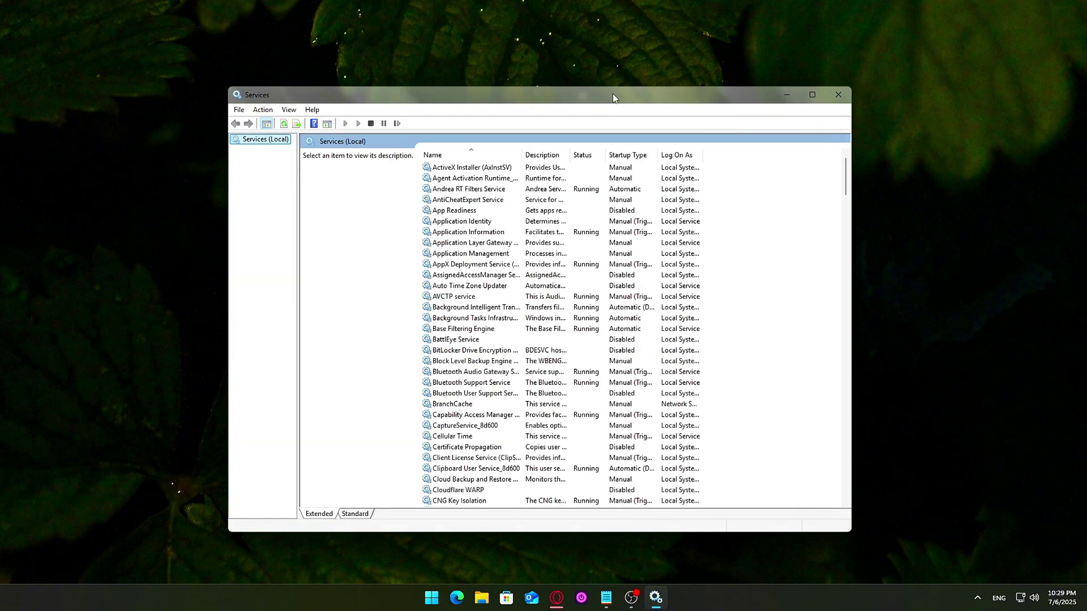
Toggle the Name column sort, ending with services in ascending name order
{"action": "left_click", "coordinate": [503, 156]}
{"action": "left_click", "coordinate": [503, 155]}
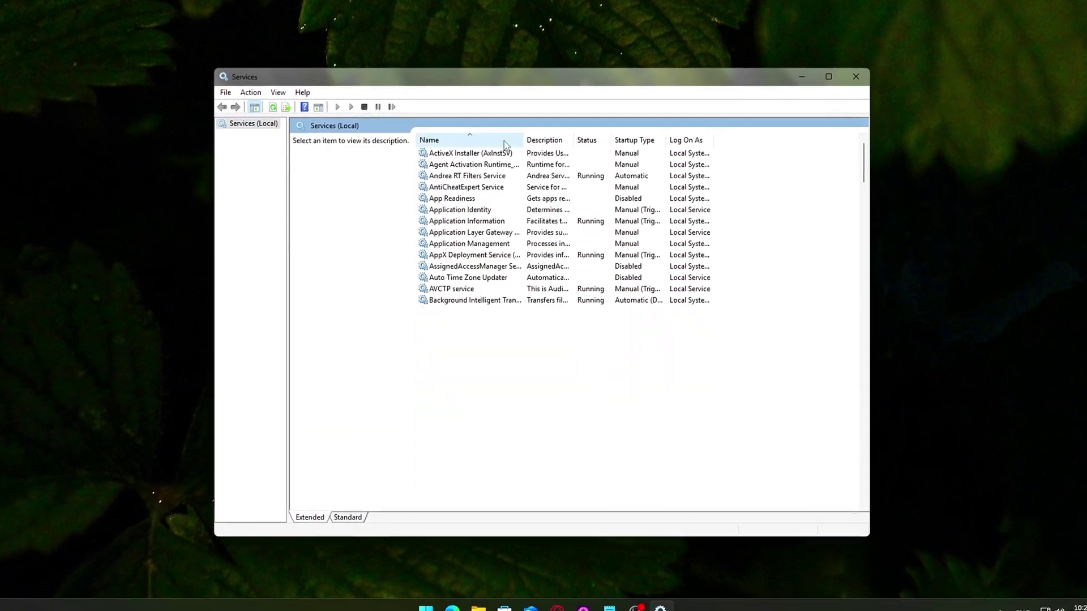
{"action": "left_click", "coordinate": [504, 141]}
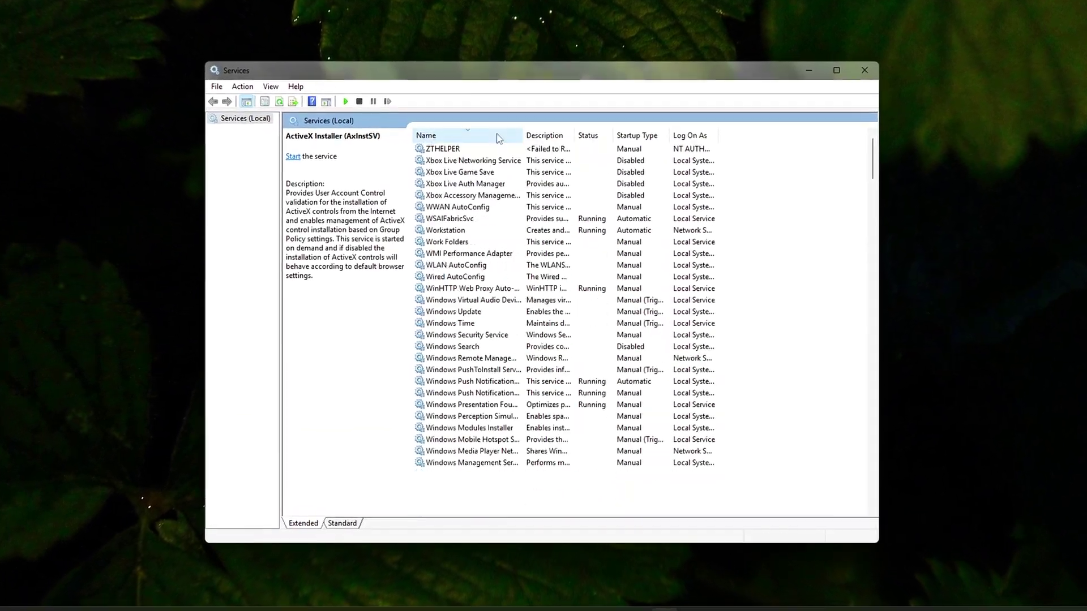
{"action": "left_click", "coordinate": [497, 132]}
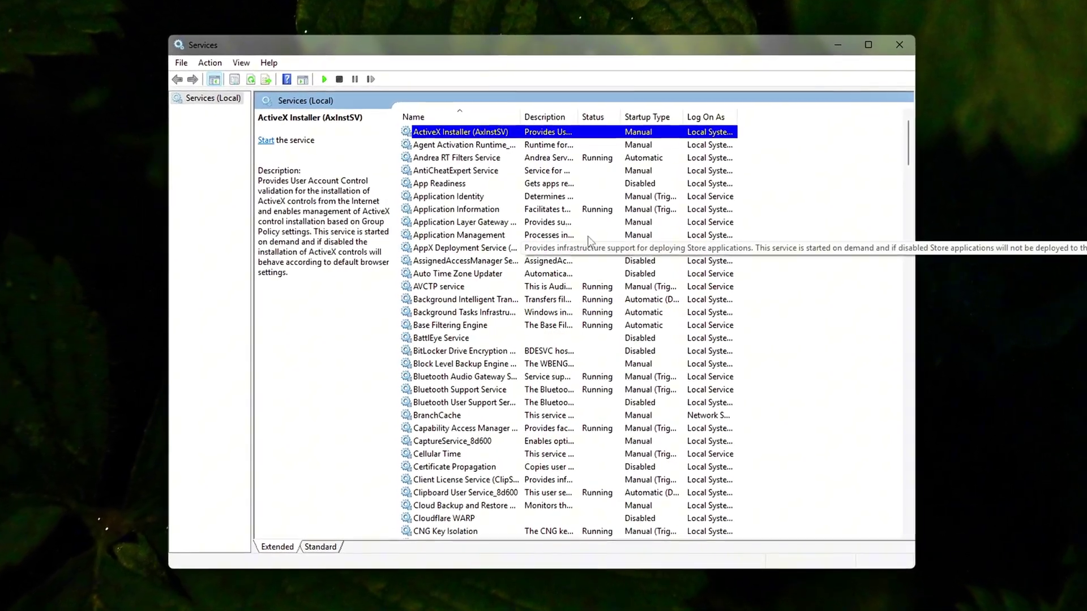
Step through the C services toward Connected User Experiences and Telemetry
{"action": "key", "text": "c"}
{"action": "key", "text": "c"}
{"action": "key", "text": "c"}
{"action": "key", "text": "c"}
{"action": "key", "text": "c"}
{"action": "key", "text": "c"}
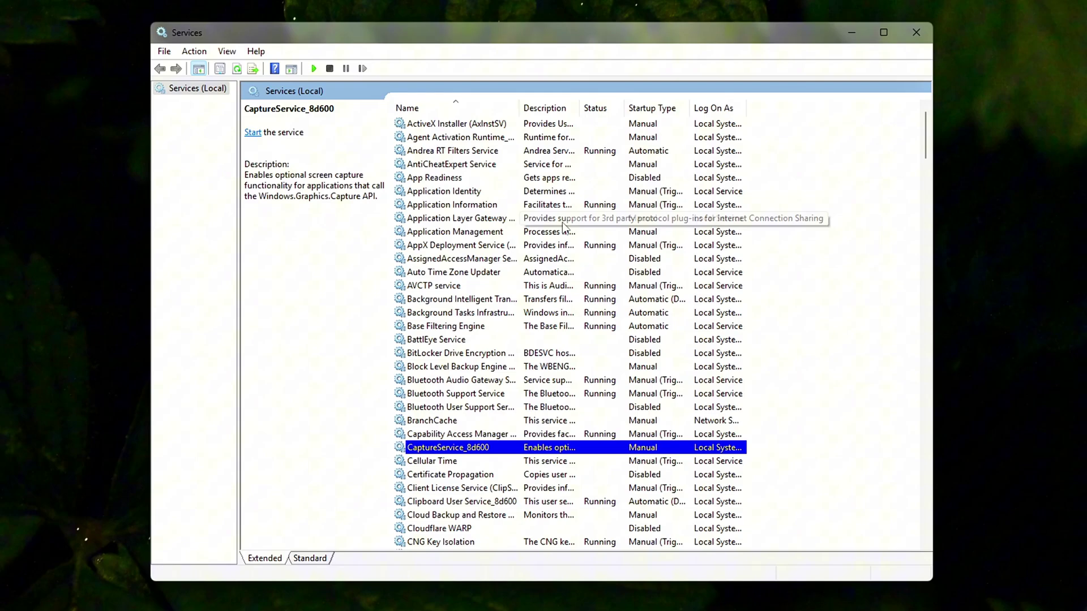
{"action": "key", "text": "c"}
{"action": "key", "text": "c"}
{"action": "key", "text": "c"}
{"action": "key", "text": "c"}
{"action": "key", "text": "c"}
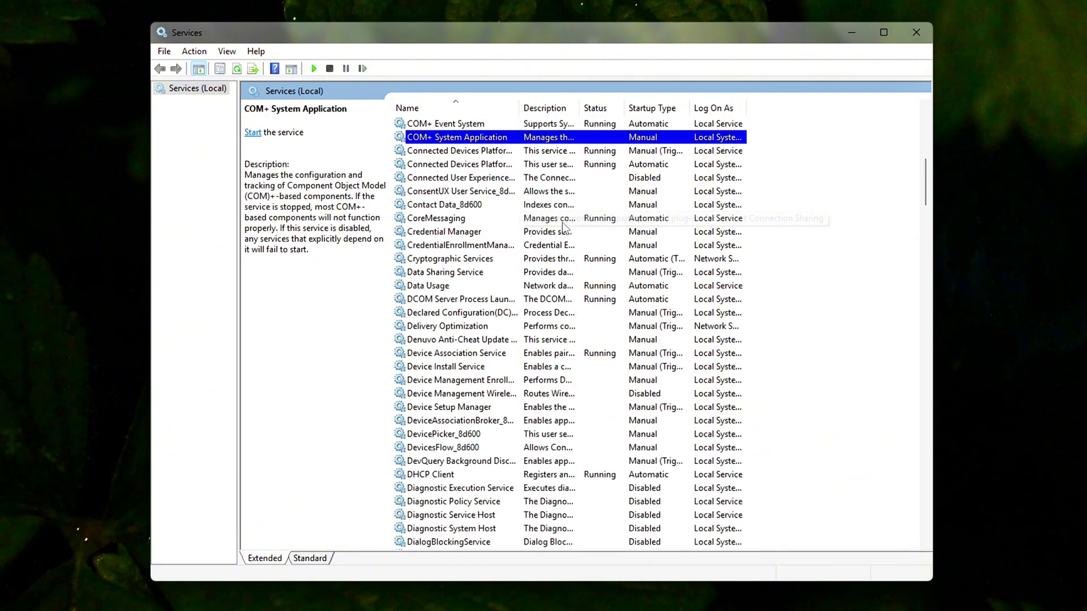
{"action": "key", "text": "c"}
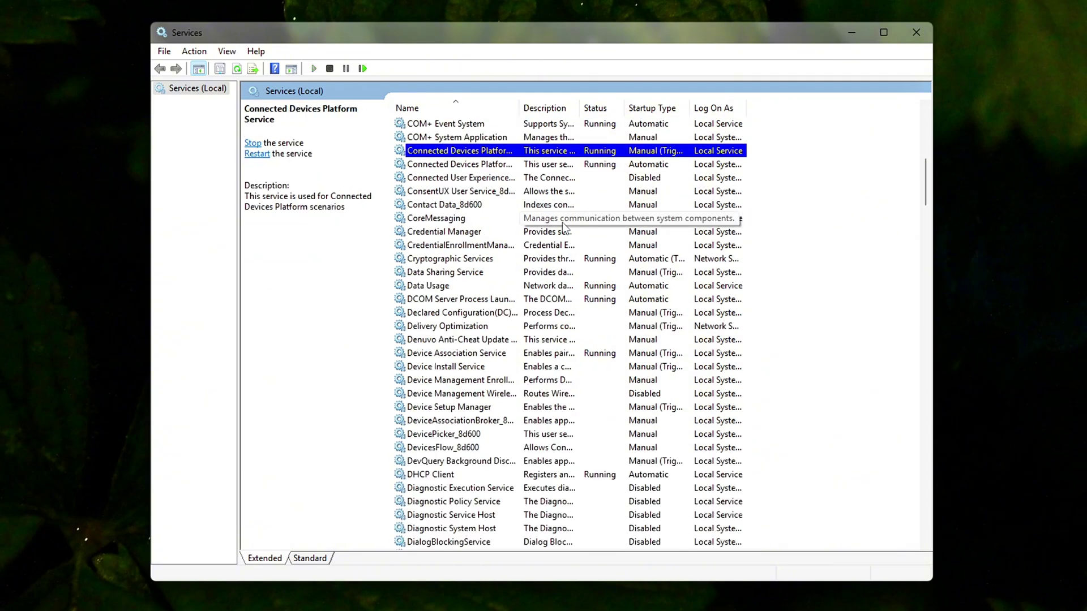
{"action": "key", "text": "c"}
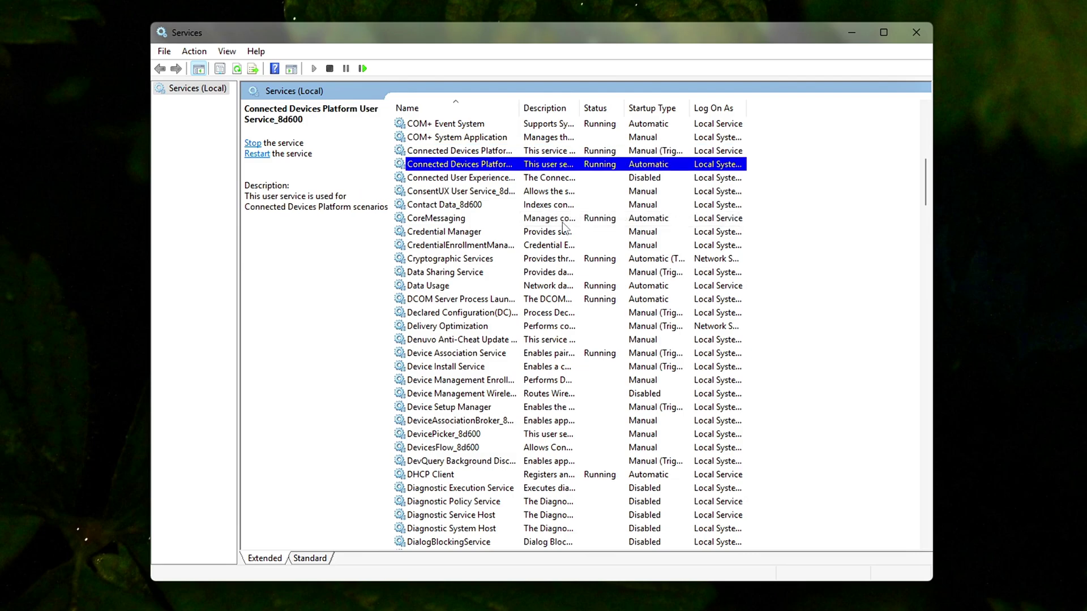
{"action": "key", "text": "c"}
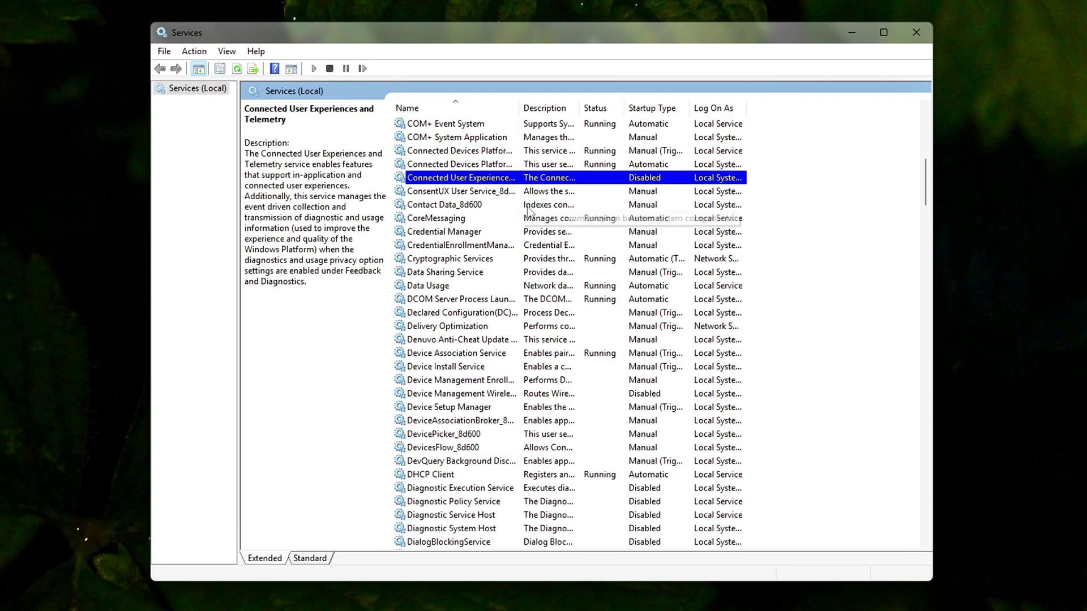
Set Connected User Experiences and Telemetry's startup type to Disabled, apply and close its properties
{"action": "double_click", "coordinate": [481, 180]}
{"action": "left_click_drag", "start_coordinate": [590, 158], "coordinate": [707, 173]}
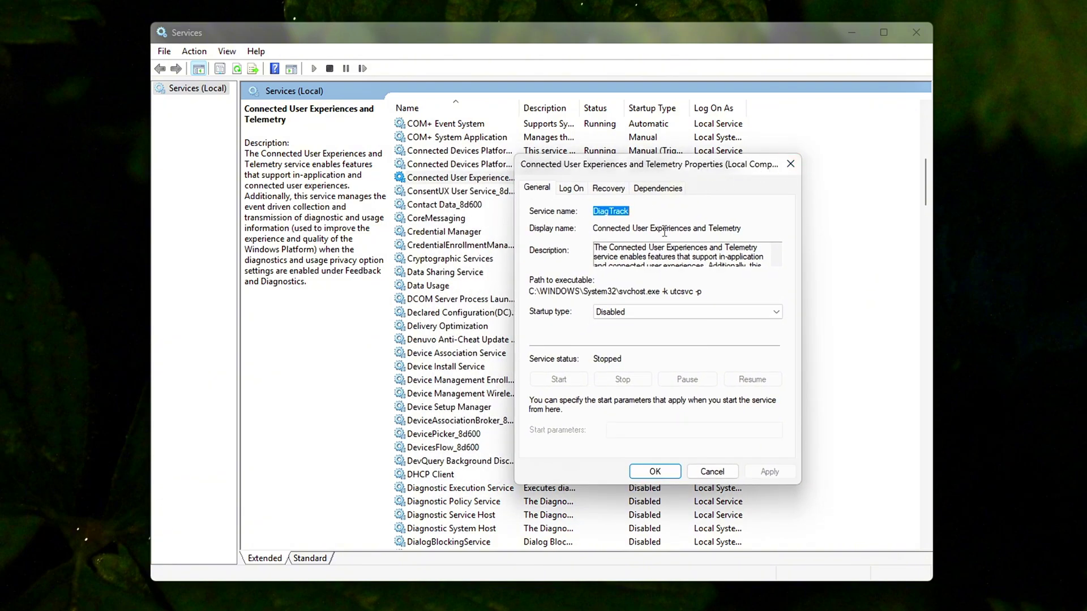
{"action": "left_click", "coordinate": [791, 165]}
{"action": "right_click", "coordinate": [477, 179]}
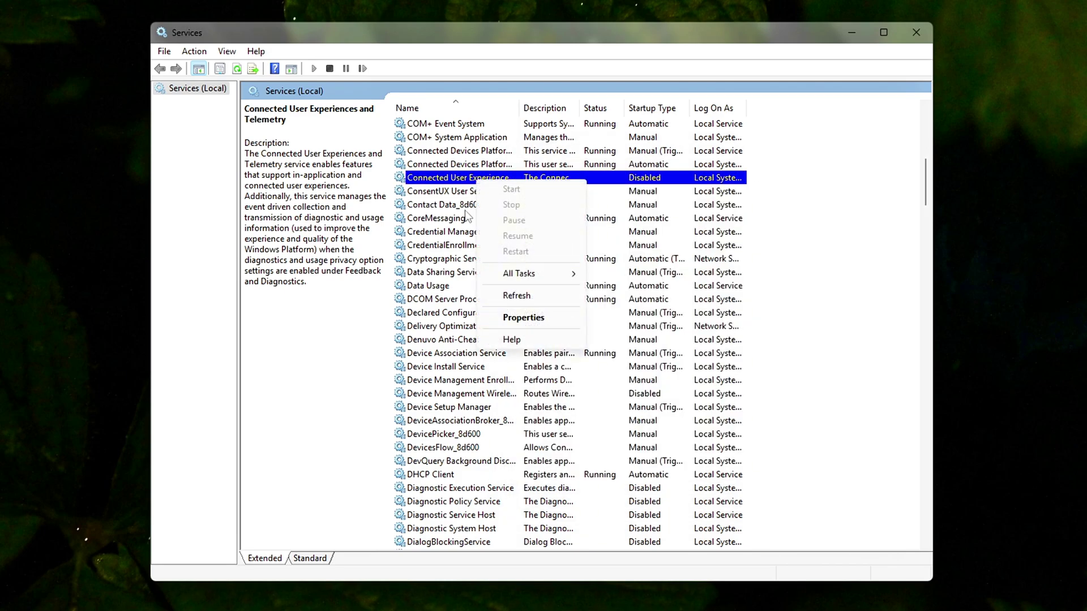
{"action": "left_click", "coordinate": [521, 318]}
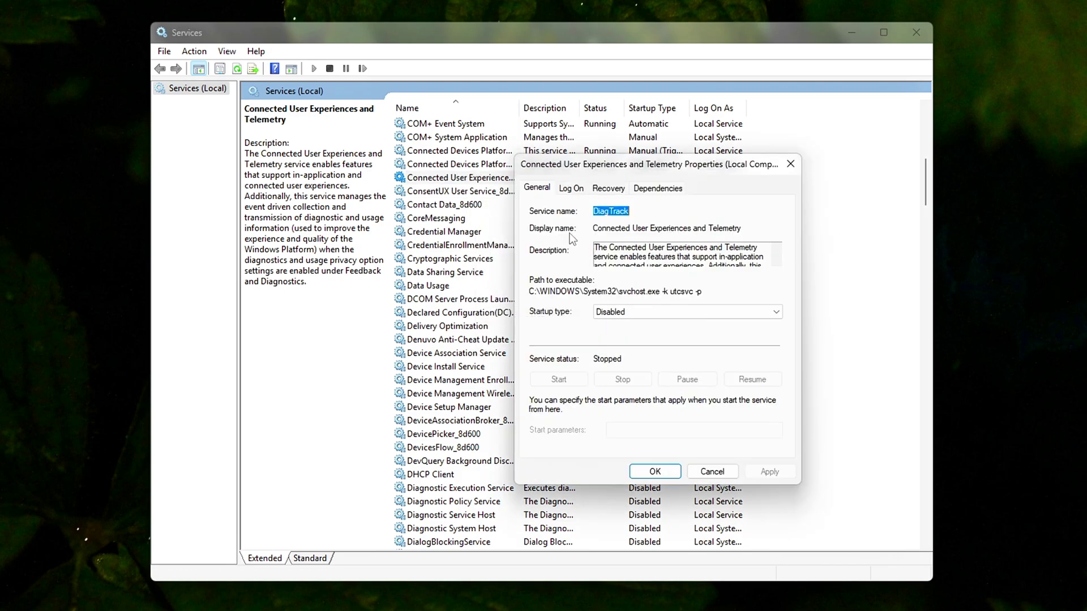
{"action": "left_click", "coordinate": [631, 308]}
{"action": "left_click", "coordinate": [631, 350]}
{"action": "left_click", "coordinate": [650, 310]}
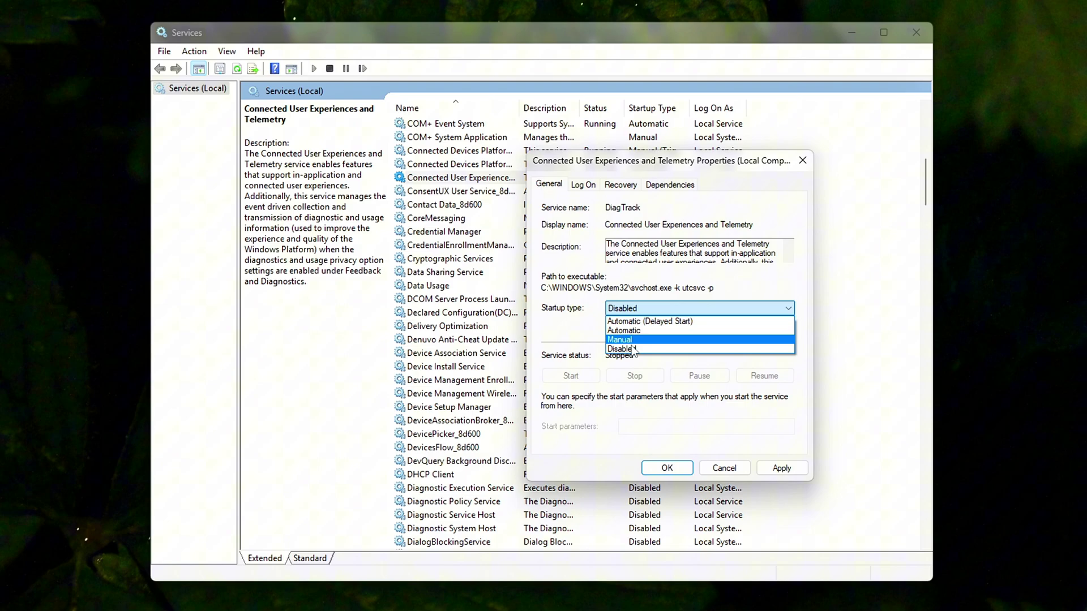
{"action": "left_click", "coordinate": [632, 349]}
{"action": "left_click", "coordinate": [782, 468]}
{"action": "left_click", "coordinate": [667, 468]}
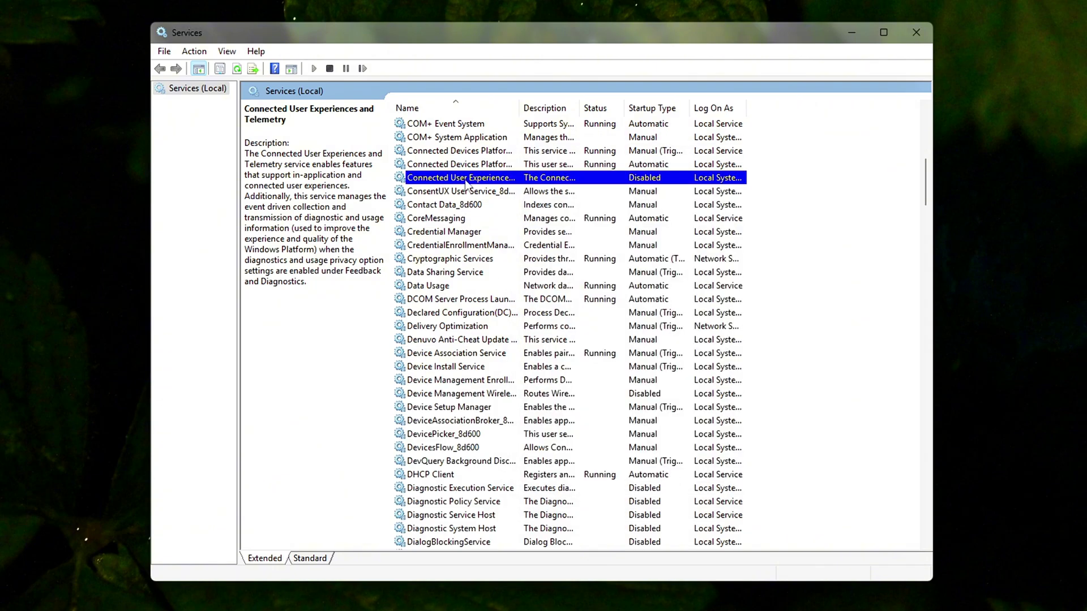
{"action": "key", "text": "d"}
{"action": "key", "text": "d"}
{"action": "key", "text": "d"}
{"action": "key", "text": "d"}
{"action": "key", "text": "d"}
{"action": "key", "text": "d"}
{"action": "key", "text": "d"}
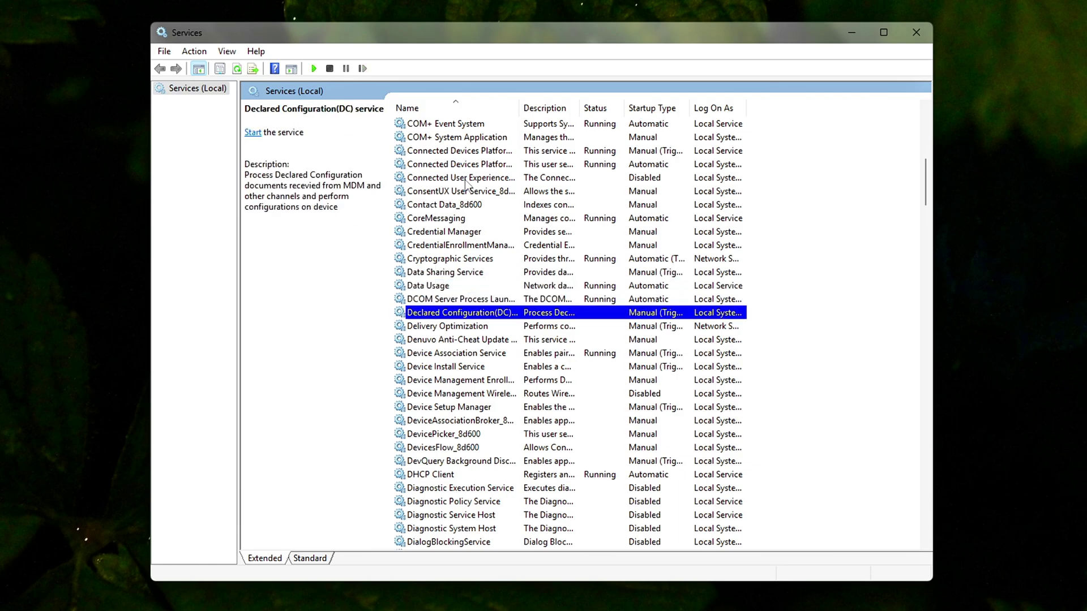
{"action": "key", "text": "d"}
{"action": "key", "text": "d"}
{"action": "key", "text": "d"}
{"action": "key", "text": "d"}
{"action": "key", "text": "d"}
{"action": "key", "text": "d"}
{"action": "key", "text": "d"}
{"action": "key", "text": "d"}
{"action": "key", "text": "d"}
{"action": "key", "text": "d"}
{"action": "key", "text": "d"}
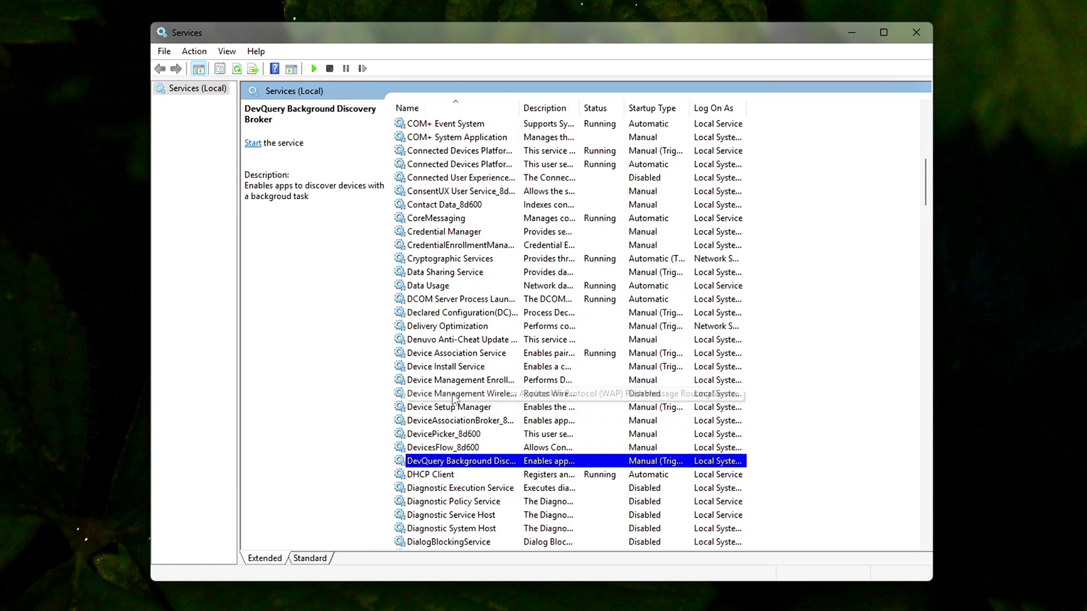
{"action": "key", "text": "d"}
{"action": "key", "text": "d"}
{"action": "key", "text": "d"}
{"action": "key", "text": "d"}
{"action": "key", "text": "d"}
{"action": "key", "text": "d"}
{"action": "key", "text": "d"}
{"action": "key", "text": "d"}
{"action": "key", "text": "d"}
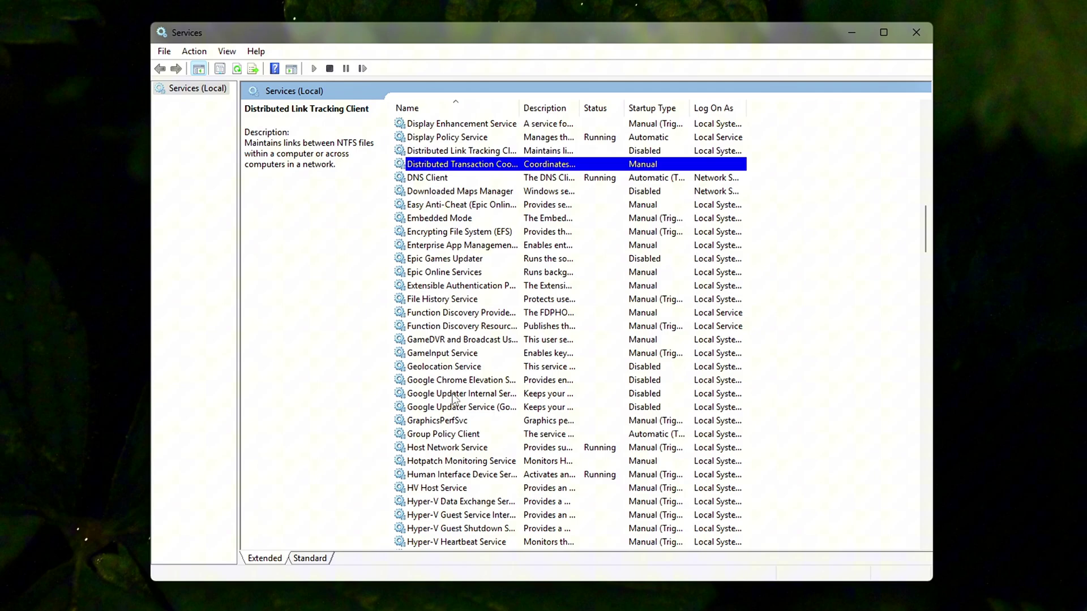
{"action": "key", "text": "m"}
{"action": "key", "text": "m"}
{"action": "key", "text": "m"}
{"action": "key", "text": "m"}
{"action": "key", "text": "m"}
{"action": "key", "text": "m"}
{"action": "key", "text": "m"}
{"action": "key", "text": "m"}
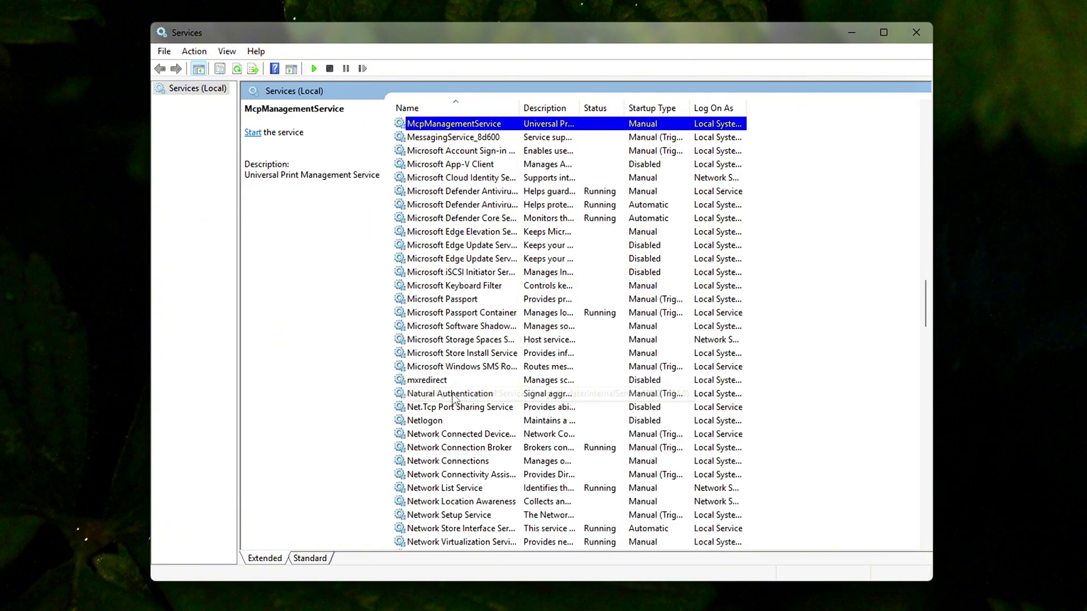
{"action": "key", "text": "m"}
{"action": "key", "text": "e"}
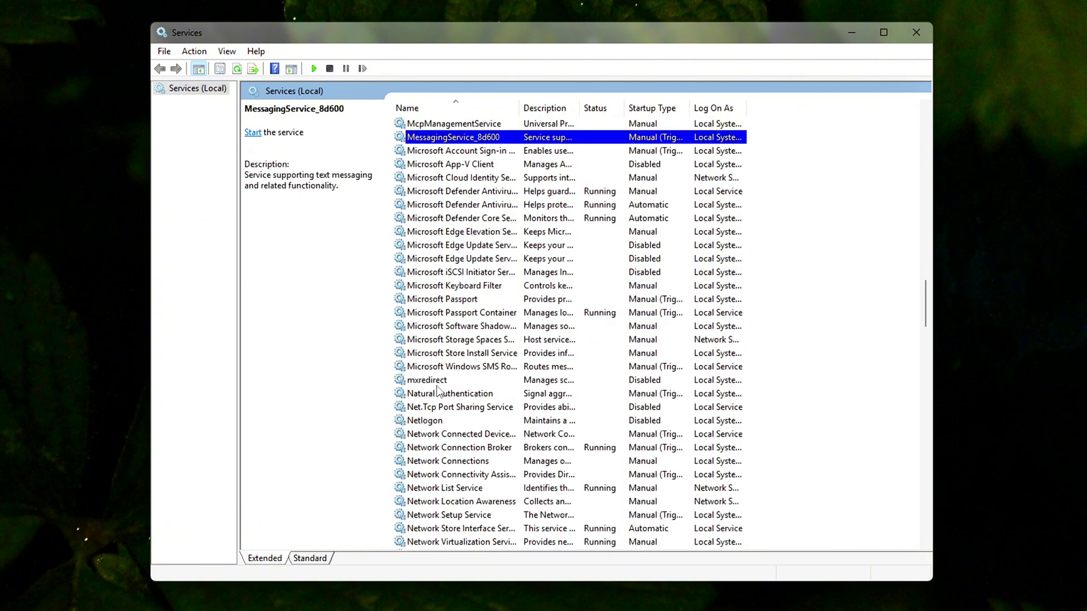
{"action": "key", "text": "m"}
{"action": "key", "text": "m"}
{"action": "key", "text": "m"}
{"action": "left_click", "coordinate": [468, 312]}
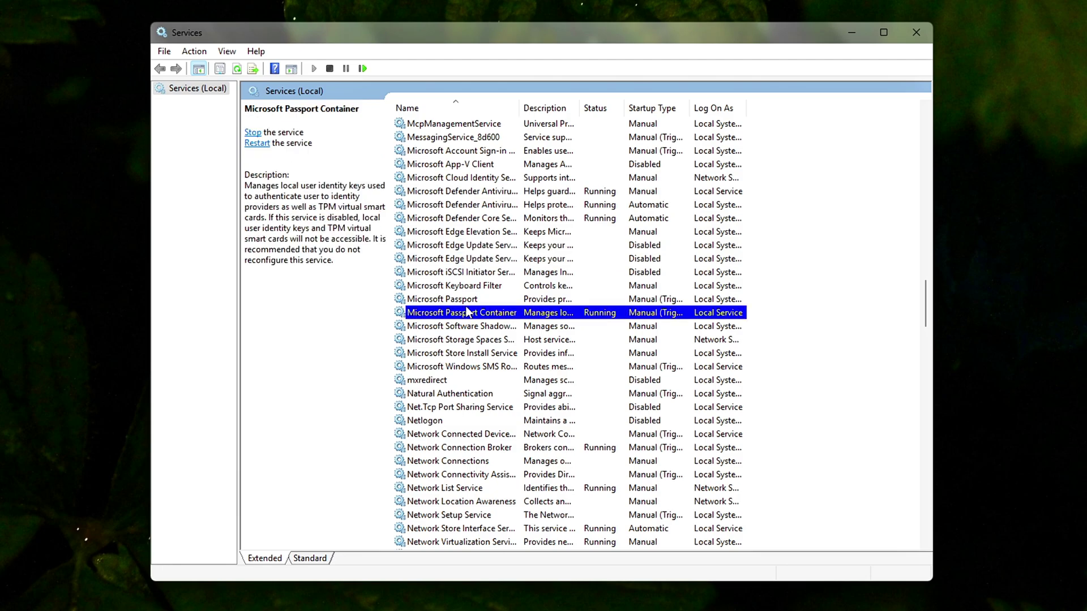
{"action": "key", "text": "w"}
{"action": "key", "text": "w"}
{"action": "key", "text": "w"}
{"action": "key", "text": "w"}
{"action": "key", "text": "w"}
{"action": "key", "text": "w"}
{"action": "key", "text": "w"}
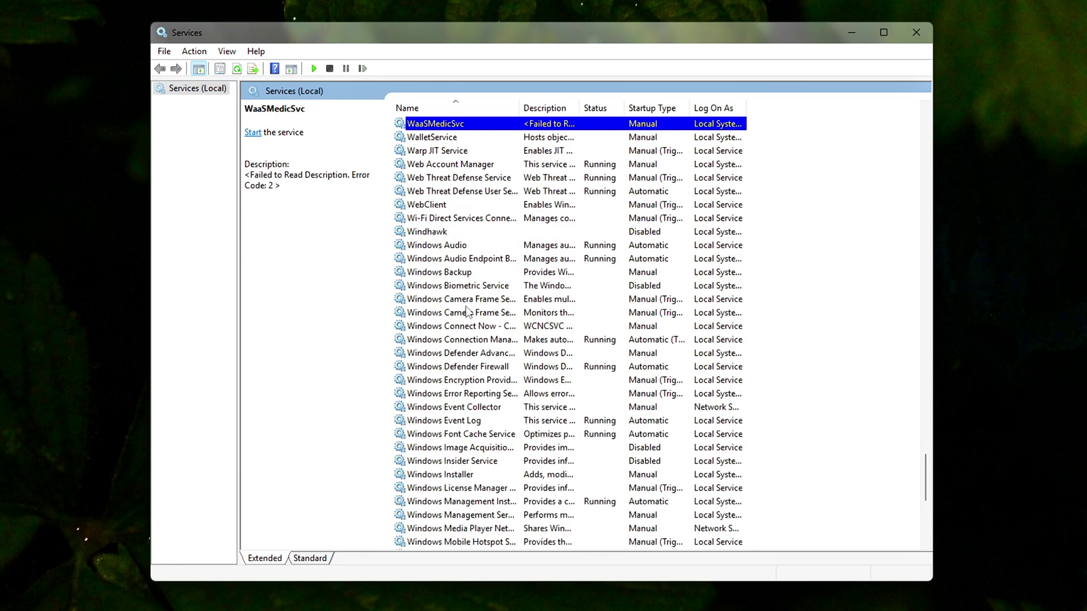
{"action": "key", "text": "w"}
{"action": "key", "text": "w"}
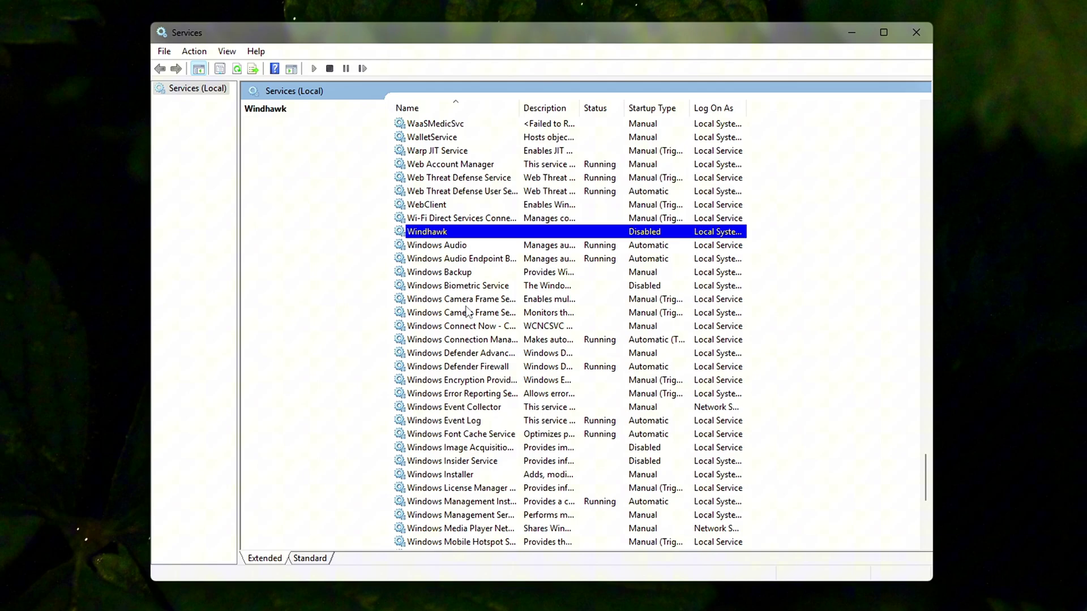
{"action": "key", "text": "w"}
{"action": "key", "text": "w"}
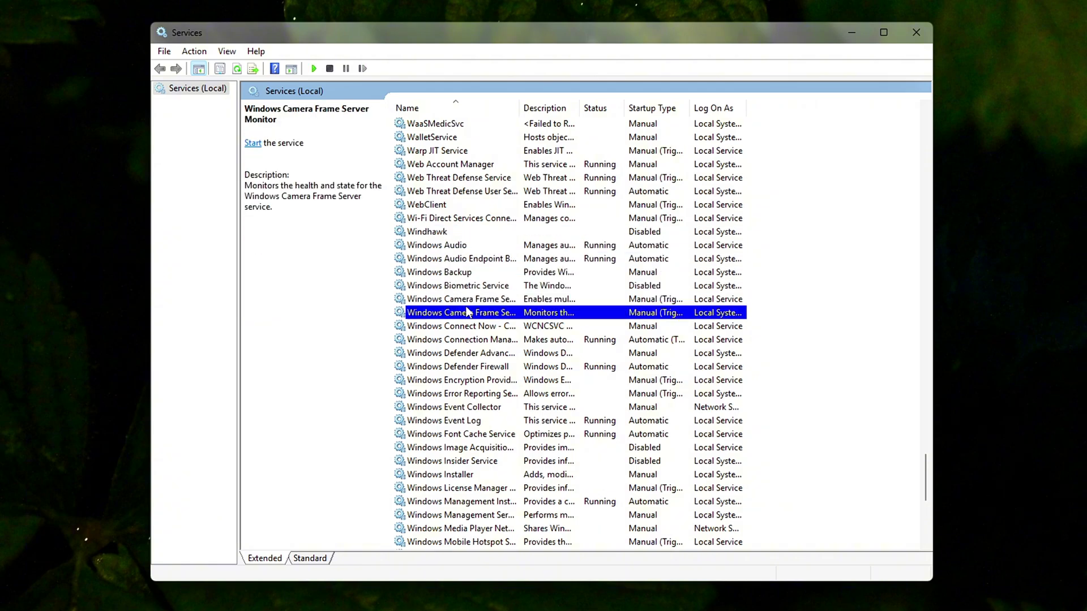
{"action": "key", "text": "w"}
{"action": "key", "text": "w"}
{"action": "key", "text": "w"}
{"action": "key", "text": "w"}
{"action": "key", "text": "w"}
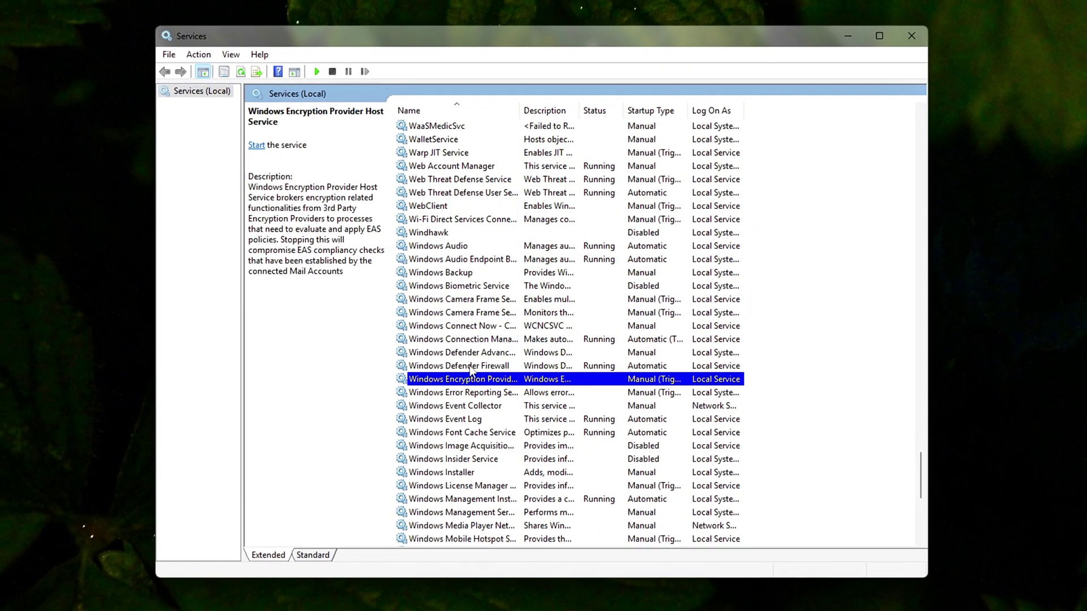
{"action": "key", "text": "w"}
Set the Windows Insider Service startup type to Disabled and apply it
{"action": "left_click", "coordinate": [477, 459]}
{"action": "right_click", "coordinate": [476, 459]}
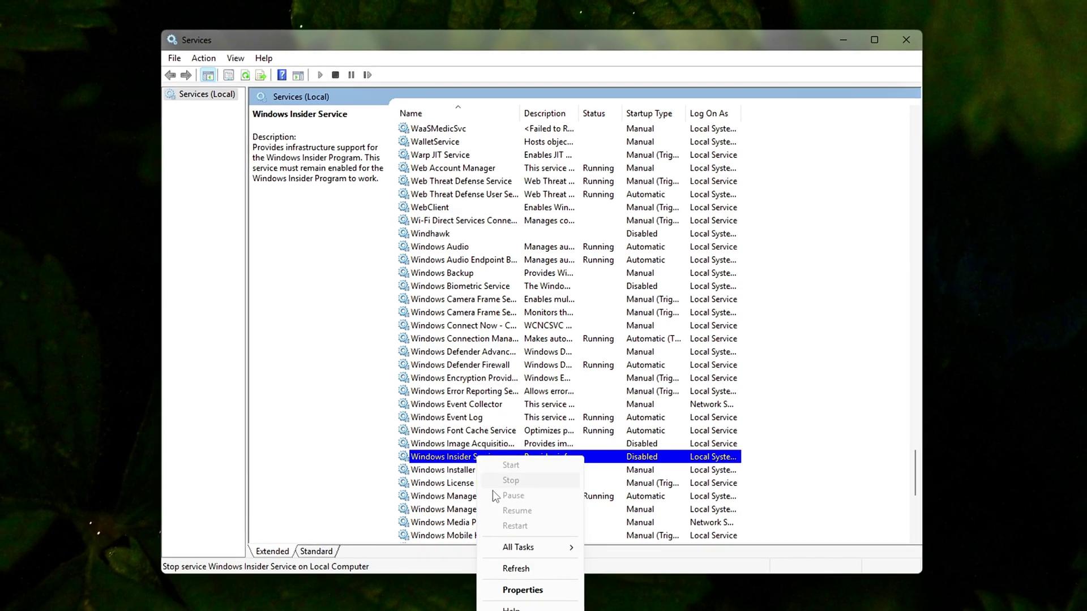
{"action": "left_click", "coordinate": [520, 589]}
{"action": "left_click", "coordinate": [655, 311]}
{"action": "left_click", "coordinate": [638, 334]}
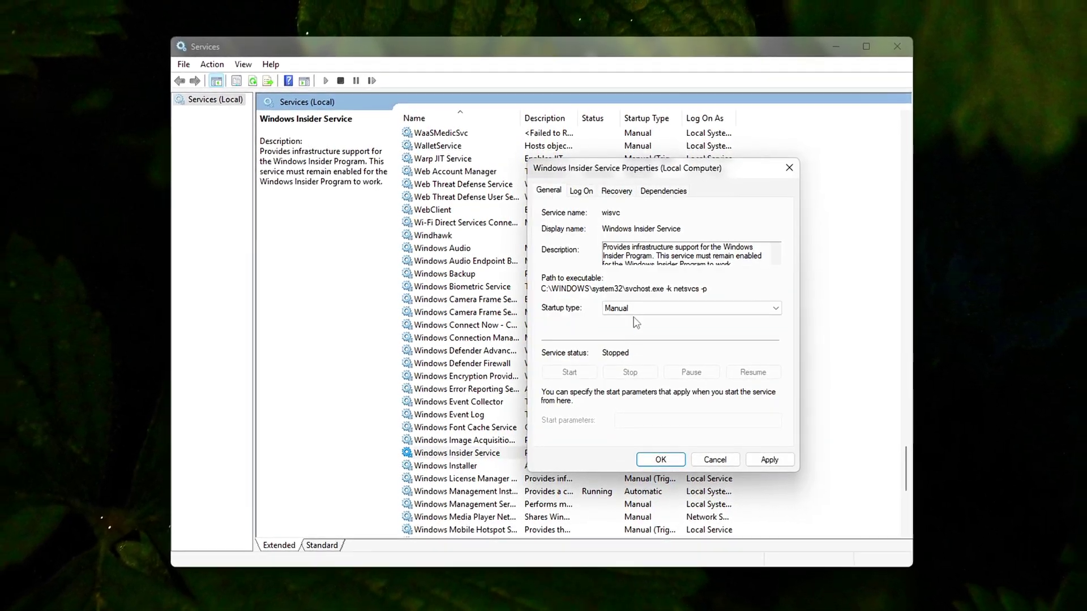
{"action": "left_click", "coordinate": [636, 308]}
{"action": "left_click", "coordinate": [637, 343]}
{"action": "left_click", "coordinate": [759, 460]}
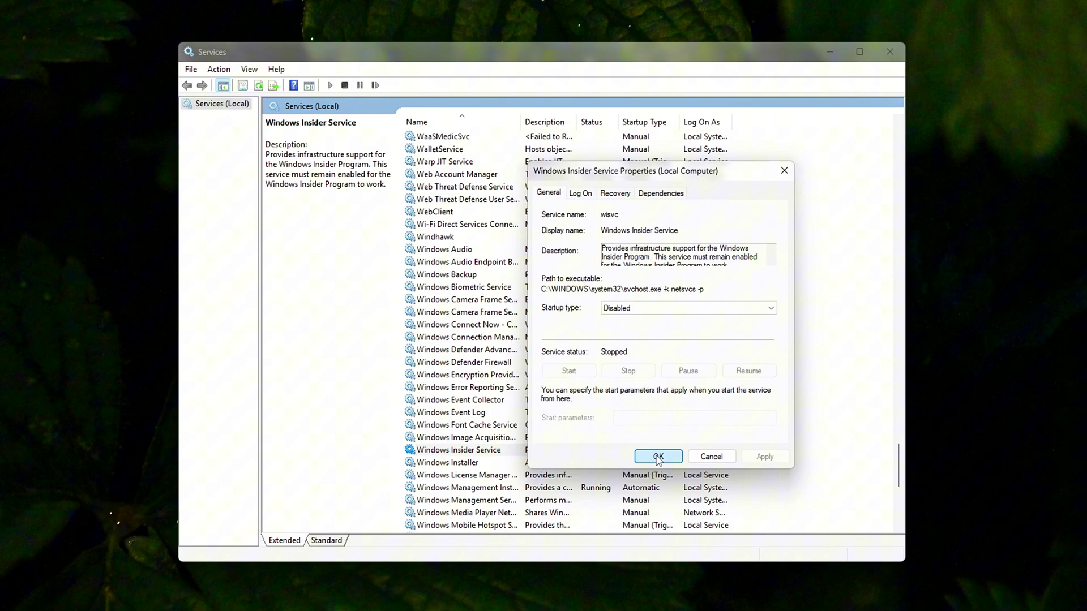
{"action": "left_click", "coordinate": [658, 457]}
Keep Windows Search's startup type at Disabled and apply the settings
{"action": "scroll", "coordinate": [476, 487], "scroll_direction": "down", "scroll_amount": 3}
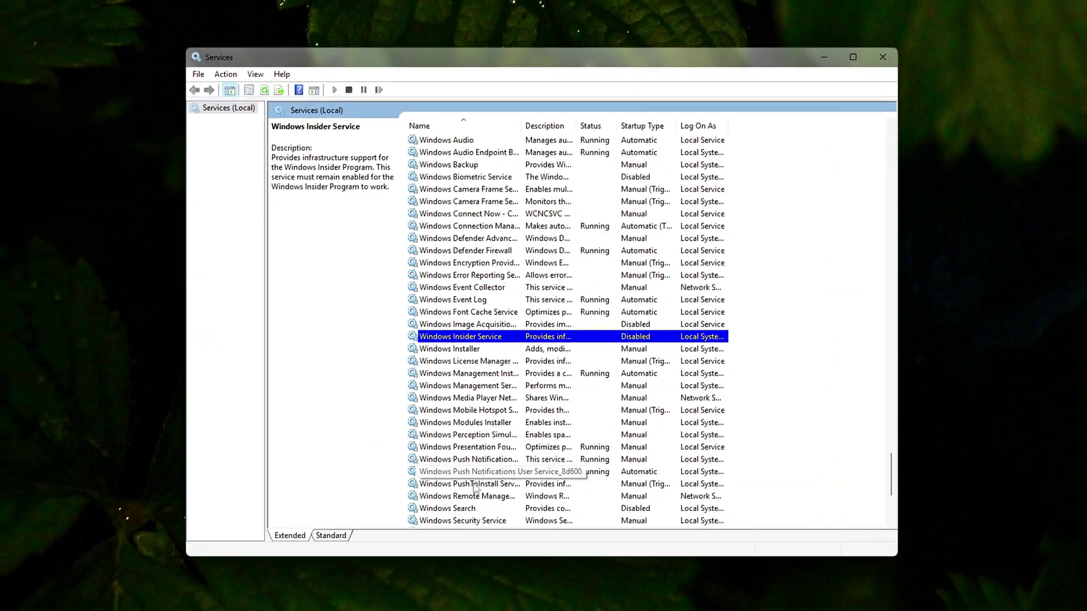
{"action": "scroll", "coordinate": [476, 489], "scroll_direction": "down", "scroll_amount": 3}
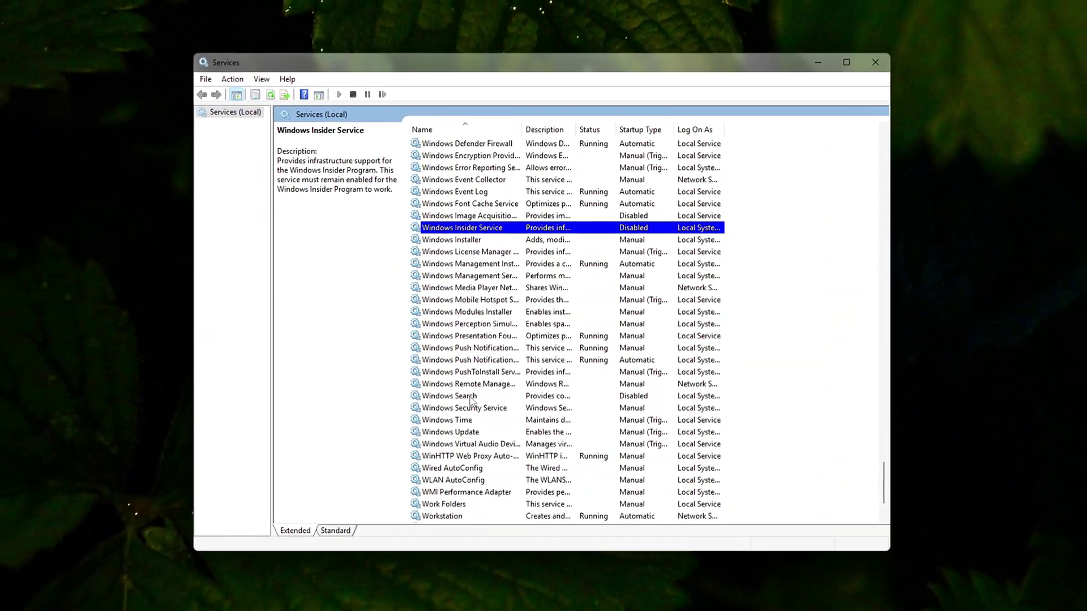
{"action": "double_click", "coordinate": [471, 397]}
{"action": "left_click", "coordinate": [651, 308]}
{"action": "left_click", "coordinate": [624, 348]}
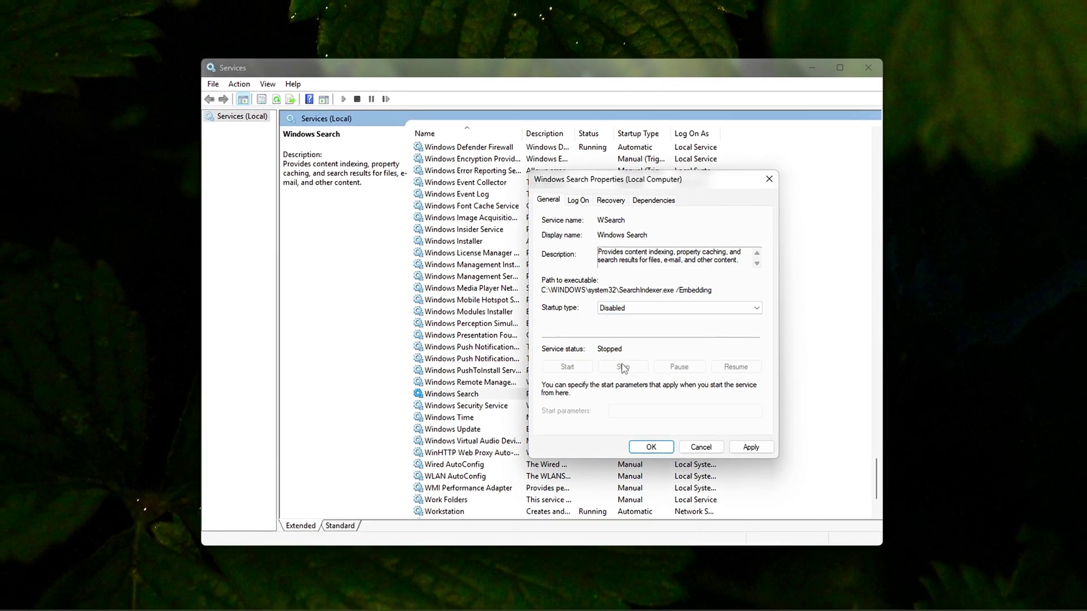
{"action": "left_click", "coordinate": [751, 448]}
{"action": "left_click", "coordinate": [652, 447]}
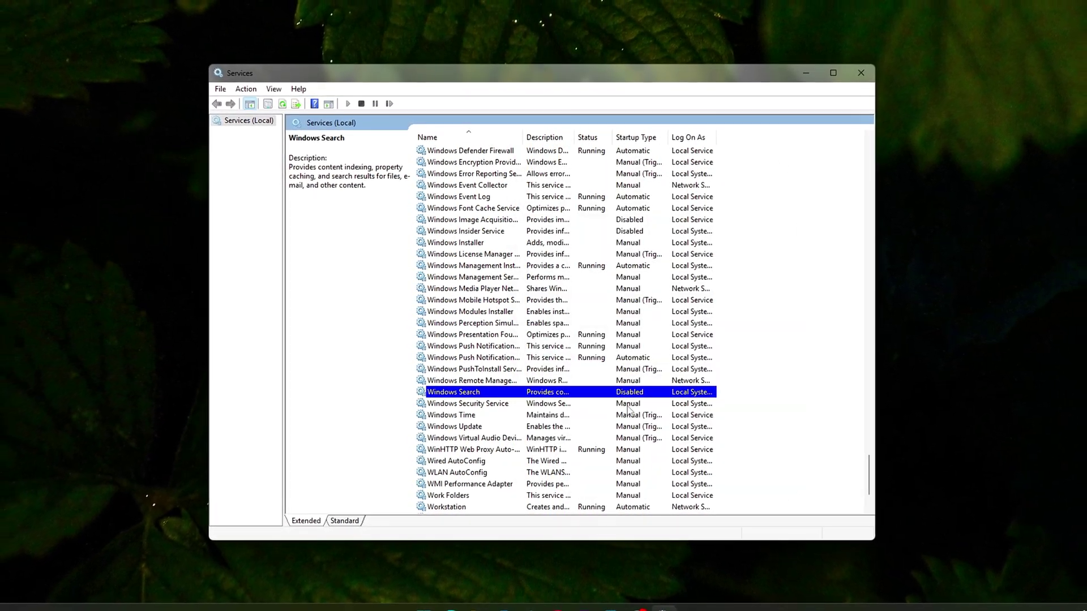
Jump through the B services to BitLocker Drive Encryption Service
{"action": "key", "text": "b"}
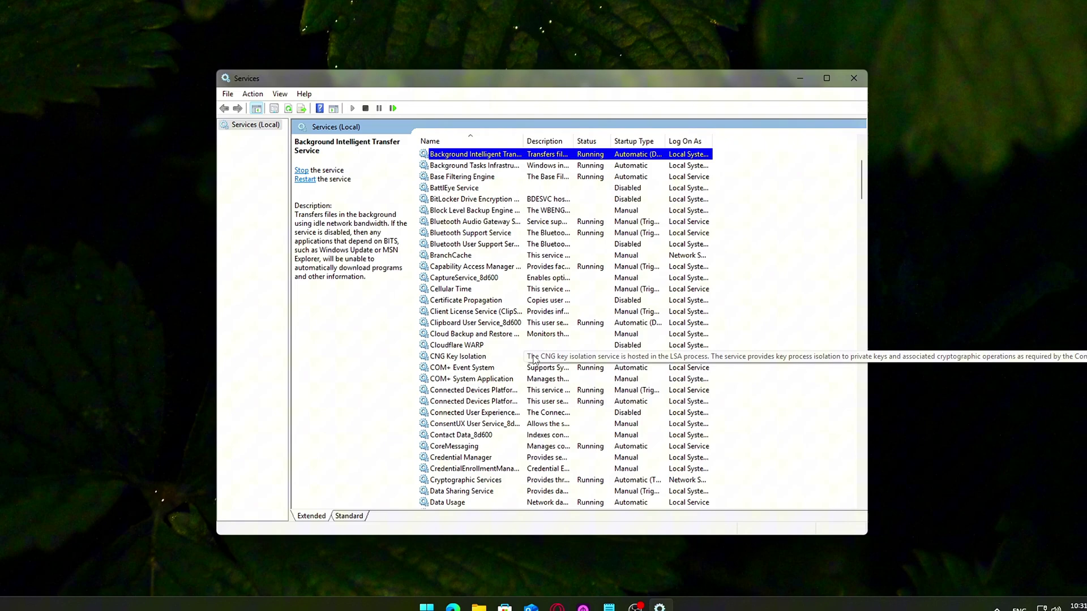
{"action": "key", "text": "b"}
{"action": "key", "text": "b"}
{"action": "key", "text": "b"}
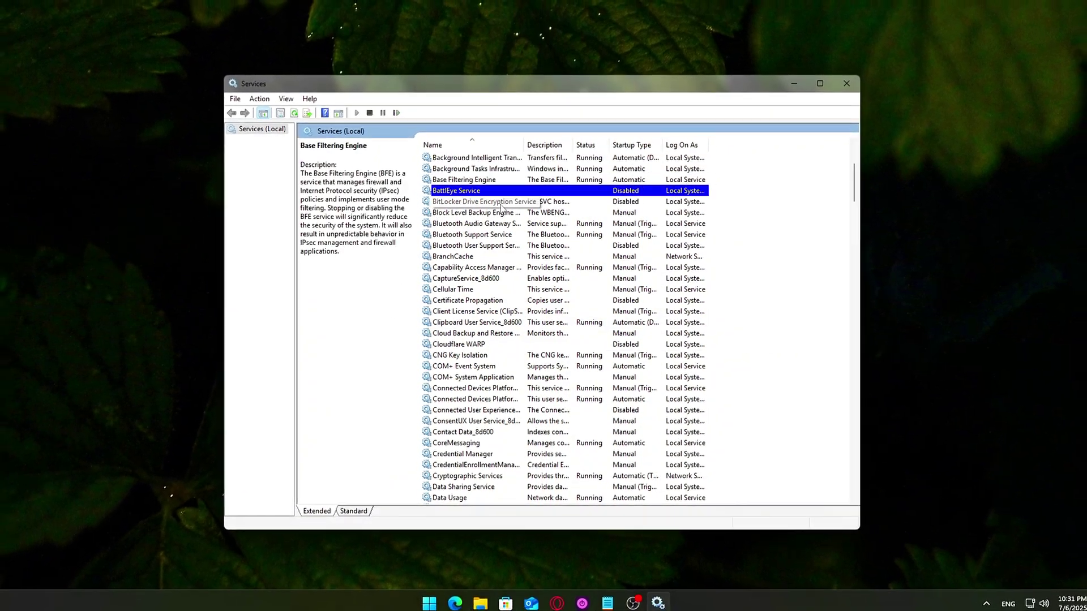
{"action": "key", "text": "b"}
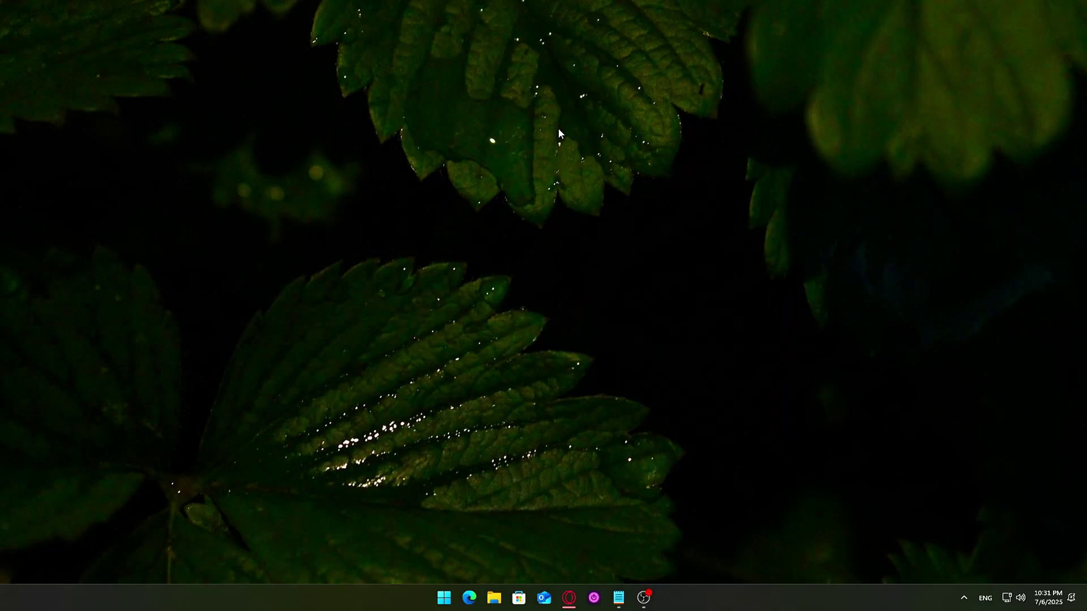
Open the System page of Settings from the Start button's right-click quick-link menu
{"action": "left_click", "coordinate": [444, 598]}
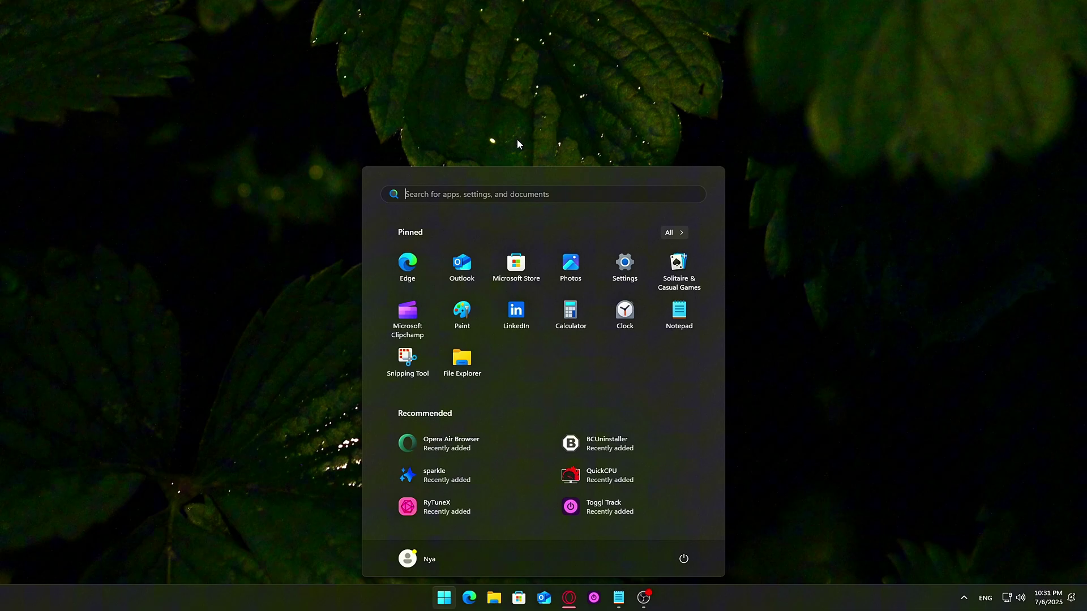
{"action": "left_click", "coordinate": [444, 598]}
{"action": "right_click", "coordinate": [444, 598]}
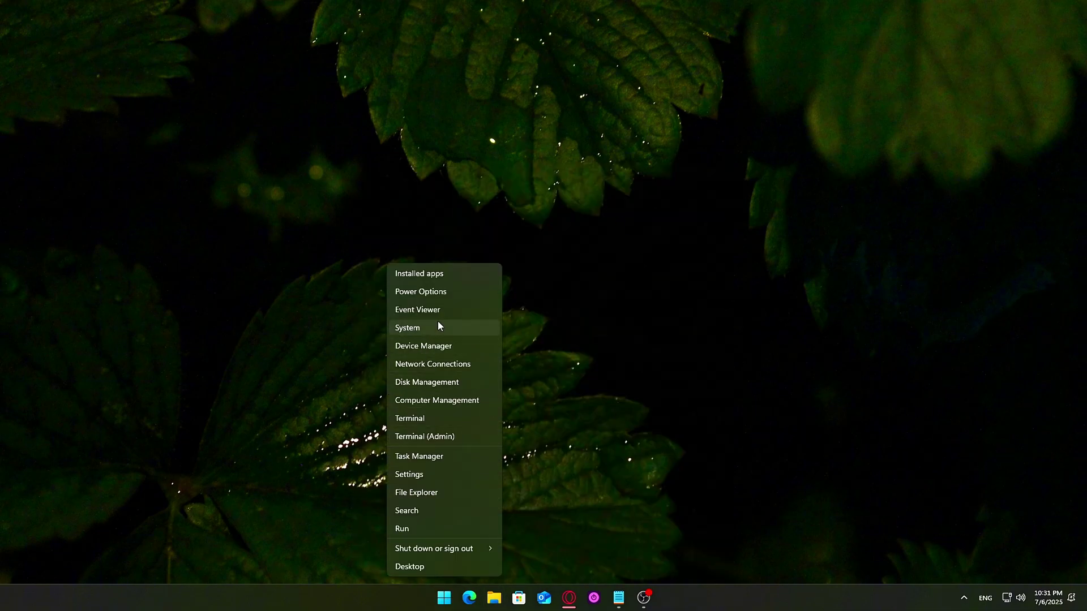
{"action": "left_click", "coordinate": [437, 321]}
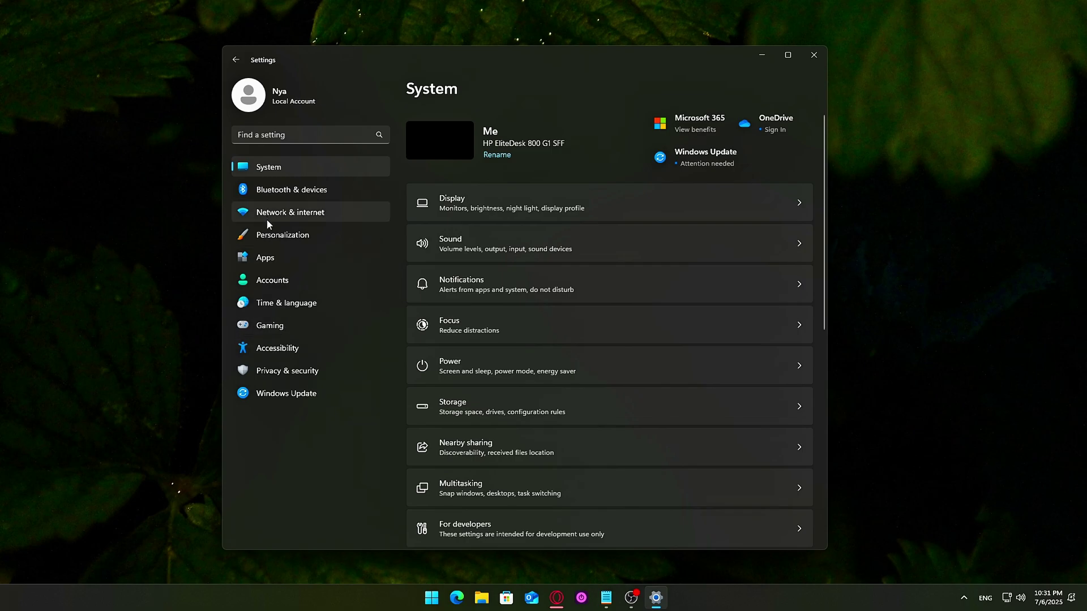
Open Apps > Installed apps and search the list, viewing Microsoft Edge's options before filtering by 'm'
{"action": "left_click", "coordinate": [261, 259]}
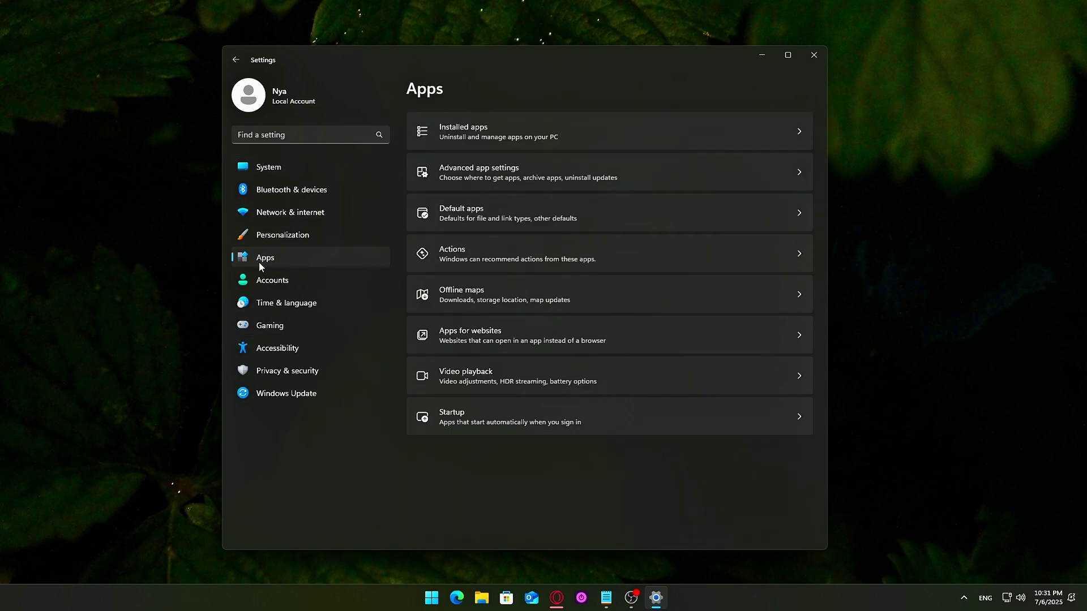
{"action": "left_click", "coordinate": [499, 137]}
{"action": "type", "text": "e"}
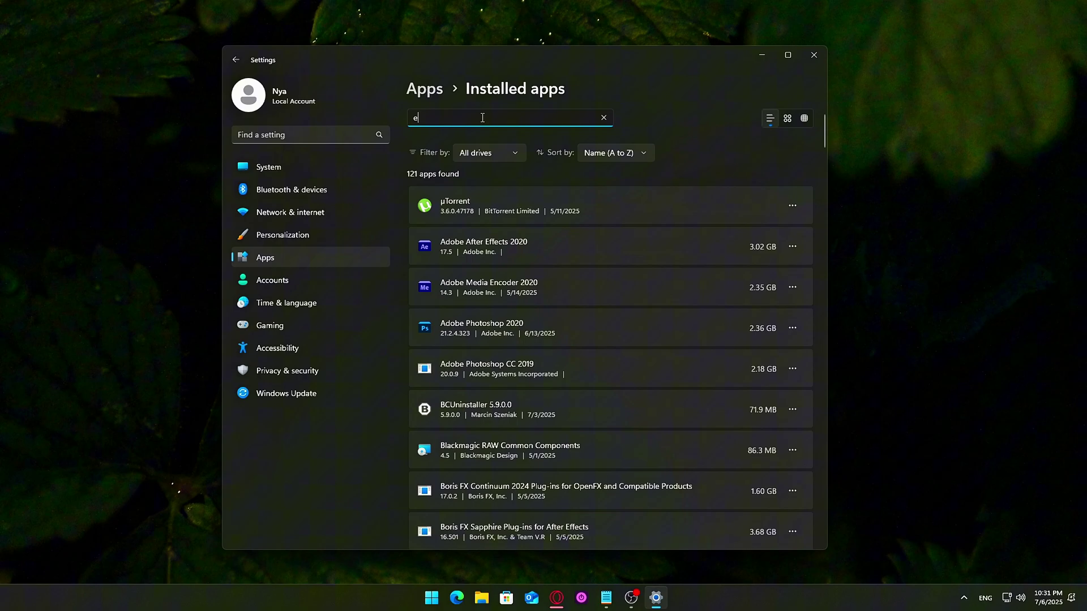
{"action": "type", "text": "dge"}
{"action": "left_click", "coordinate": [792, 206]}
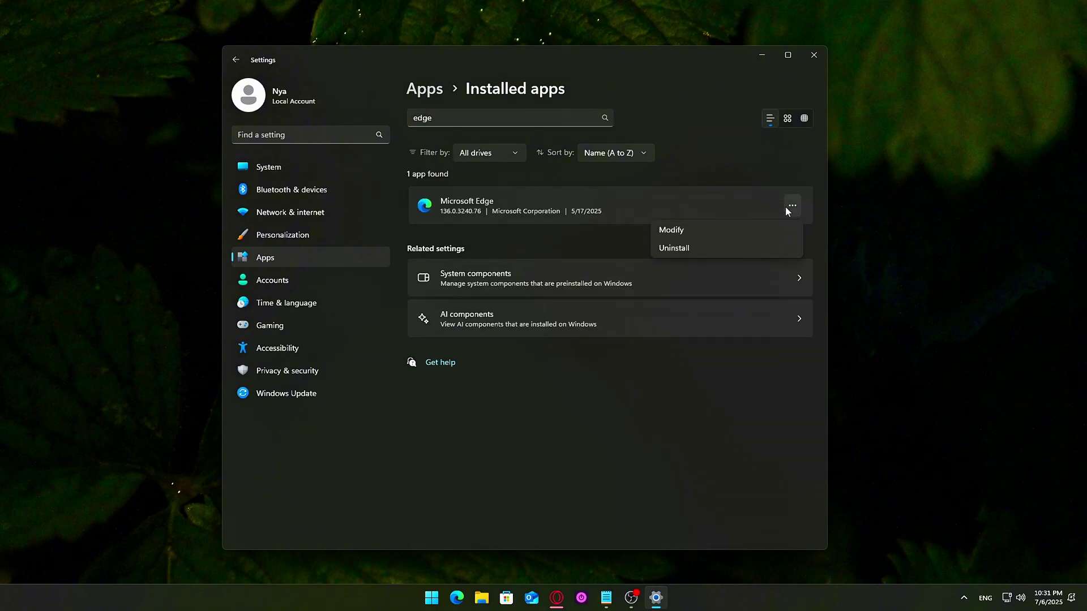
{"action": "left_click", "coordinate": [492, 118]}
{"action": "left_click", "coordinate": [477, 120]}
{"action": "type", "text": "m"}
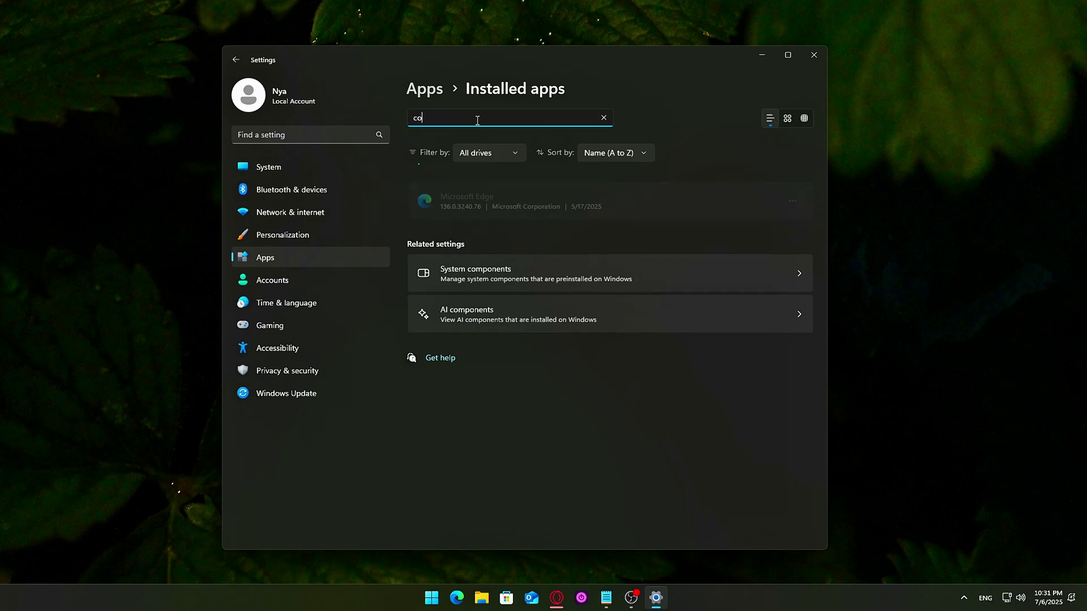
{"action": "scroll", "coordinate": [547, 239], "scroll_direction": "down", "scroll_amount": 5}
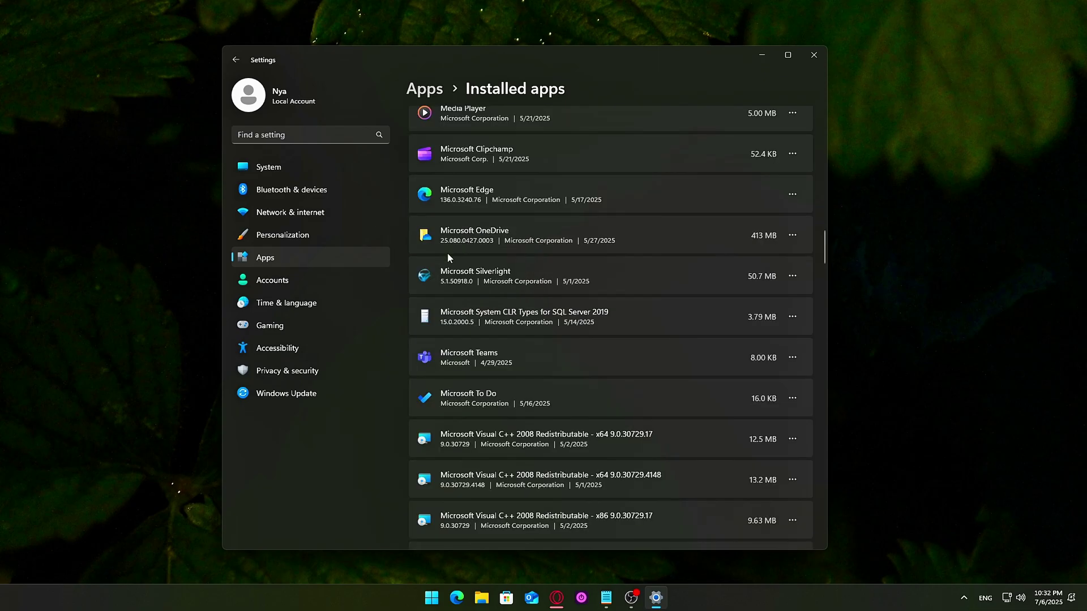
Uninstall Microsoft Teams and then Microsoft OneDrive, confirming each removal
{"action": "left_click", "coordinate": [793, 357]}
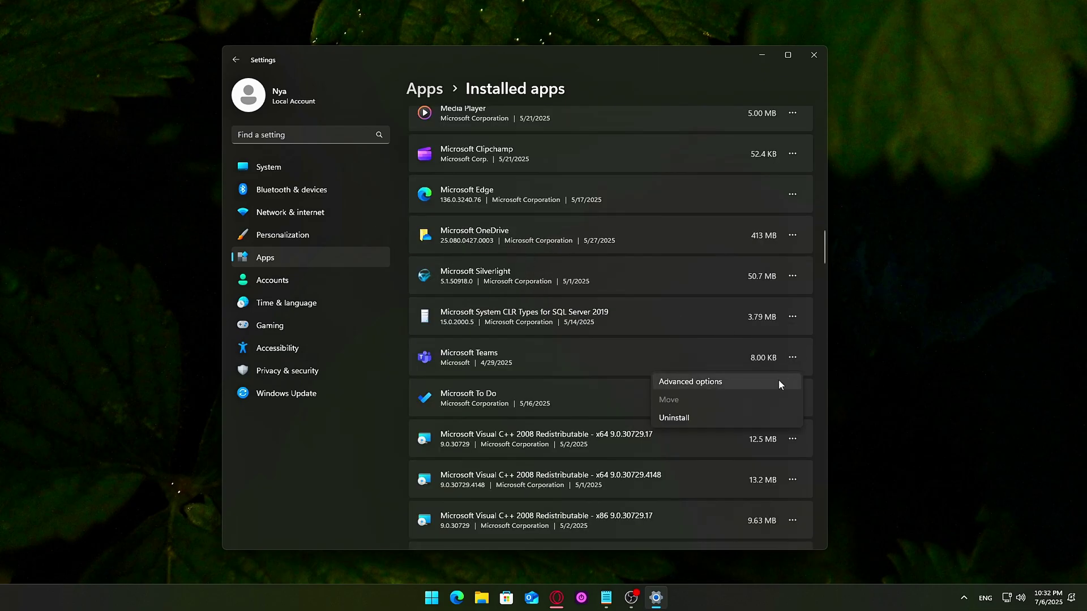
{"action": "left_click", "coordinate": [700, 416]}
{"action": "left_click", "coordinate": [768, 419]}
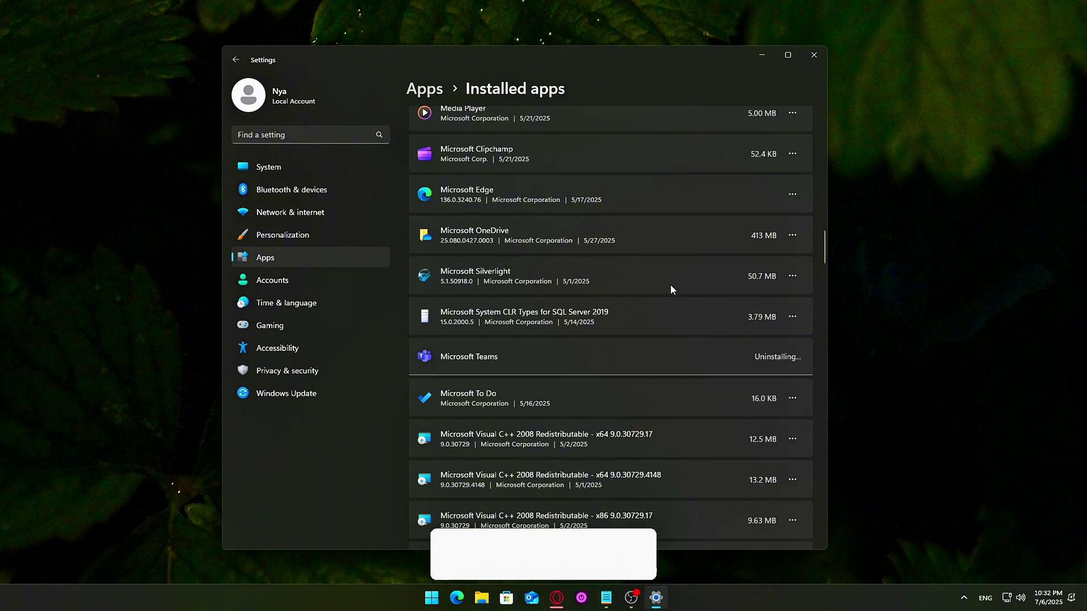
{"action": "left_click", "coordinate": [792, 235]}
{"action": "left_click", "coordinate": [712, 279]}
{"action": "left_click", "coordinate": [769, 296]}
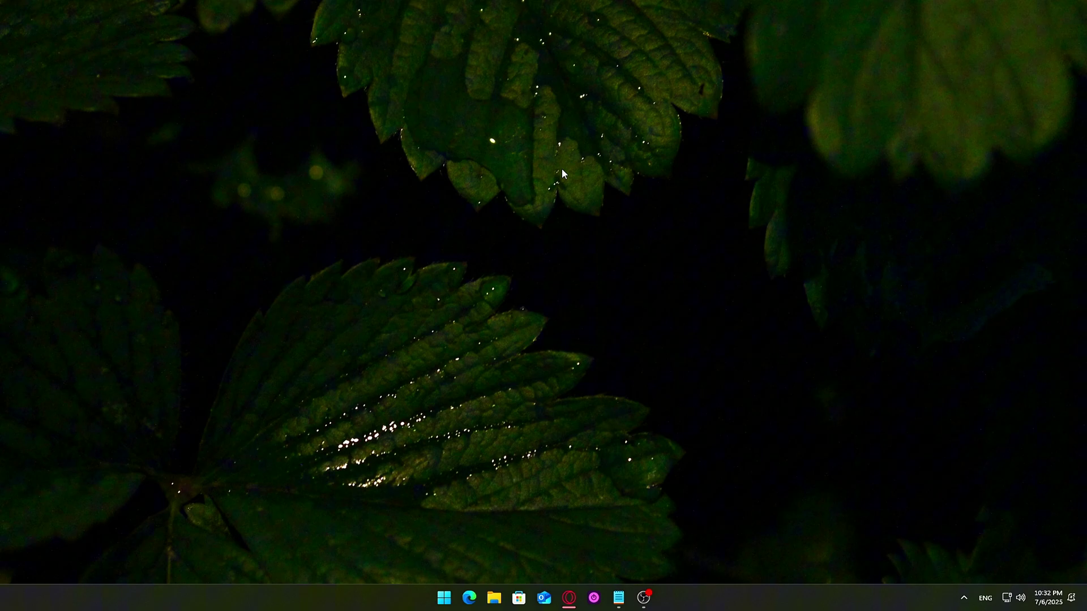
Bring up Windows search with Win+S to look for Settings
{"action": "key", "text": "super+s"}
Launch Settings and toggle the language-list local content and app-launch tracking options under Privacy & security > General
{"action": "type", "text": "settings"}
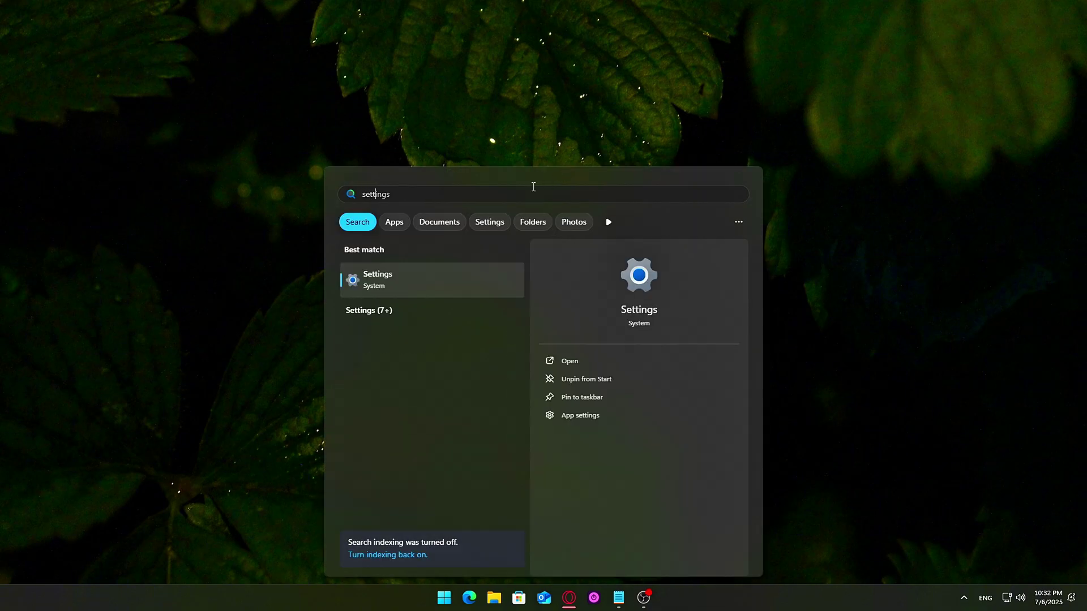
{"action": "left_click", "coordinate": [404, 285]}
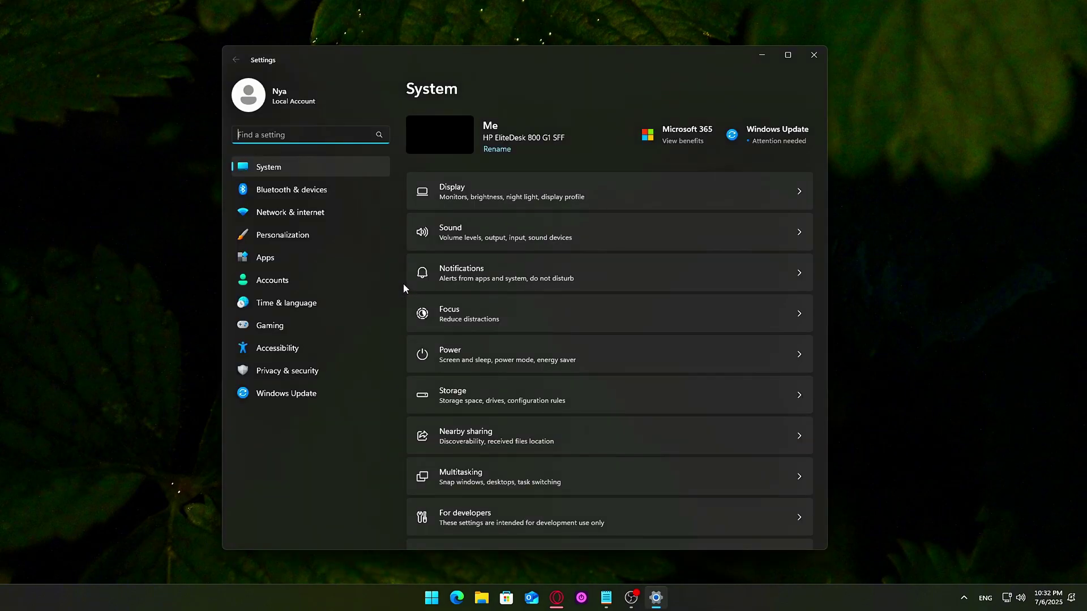
{"action": "left_click", "coordinate": [308, 371]}
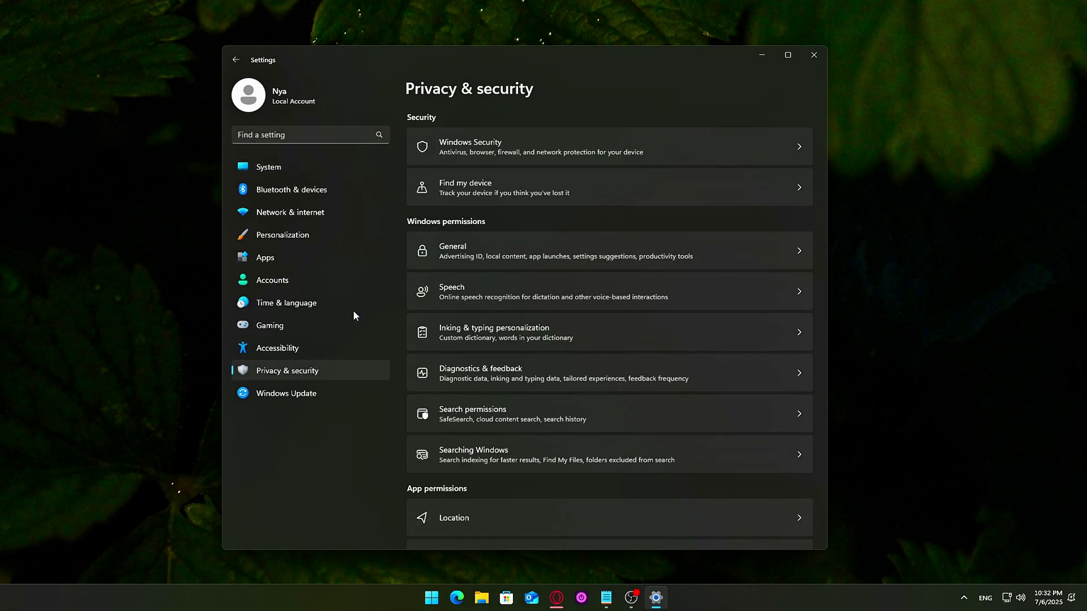
{"action": "left_click", "coordinate": [516, 242]}
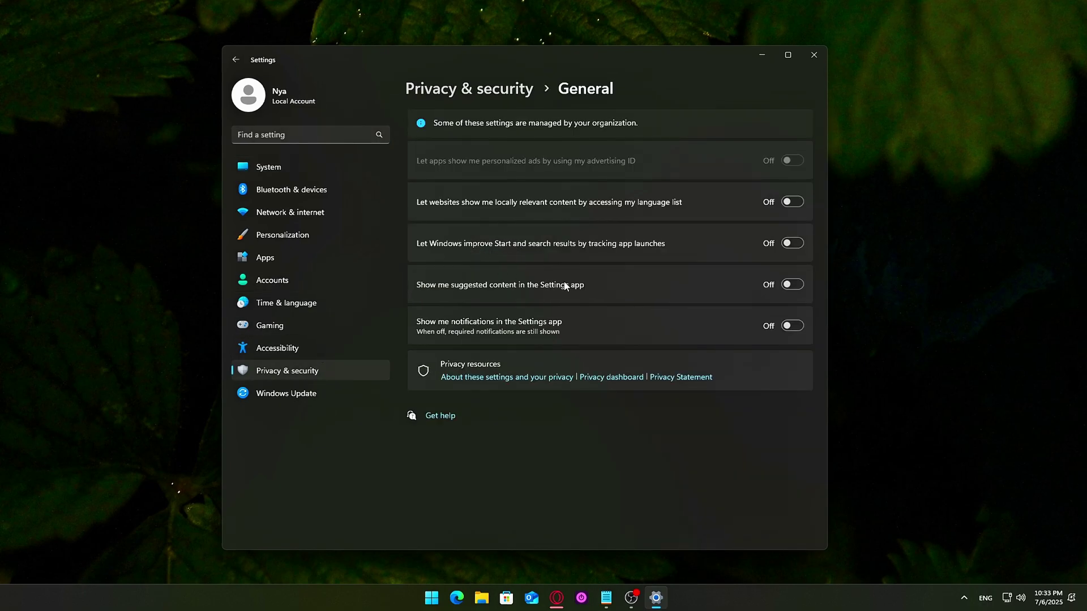
{"action": "left_click", "coordinate": [792, 202]}
{"action": "left_click", "coordinate": [793, 243]}
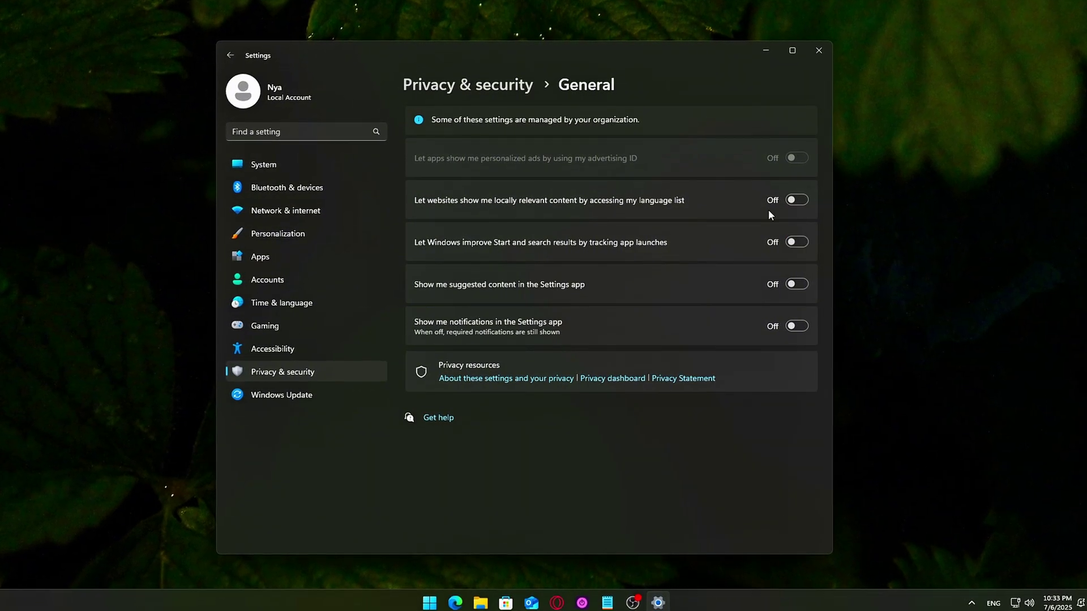
{"action": "left_click", "coordinate": [470, 90]}
Review the Speech, Inking & typing personalization, and Diagnostics & feedback privacy pages
{"action": "left_click", "coordinate": [453, 286]}
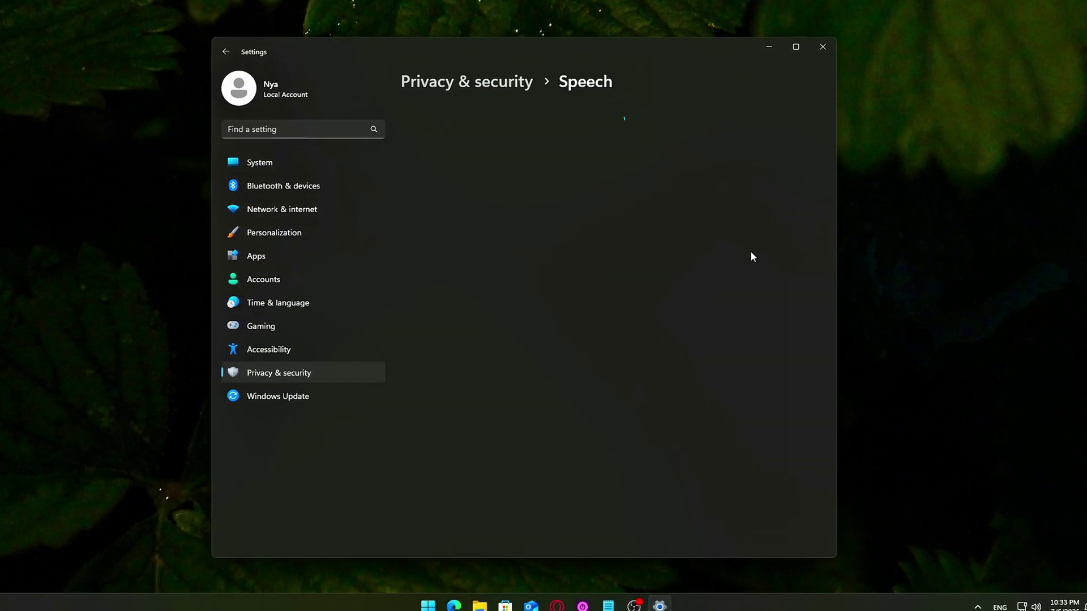
{"action": "left_click", "coordinate": [507, 84]}
{"action": "left_click", "coordinate": [509, 334]}
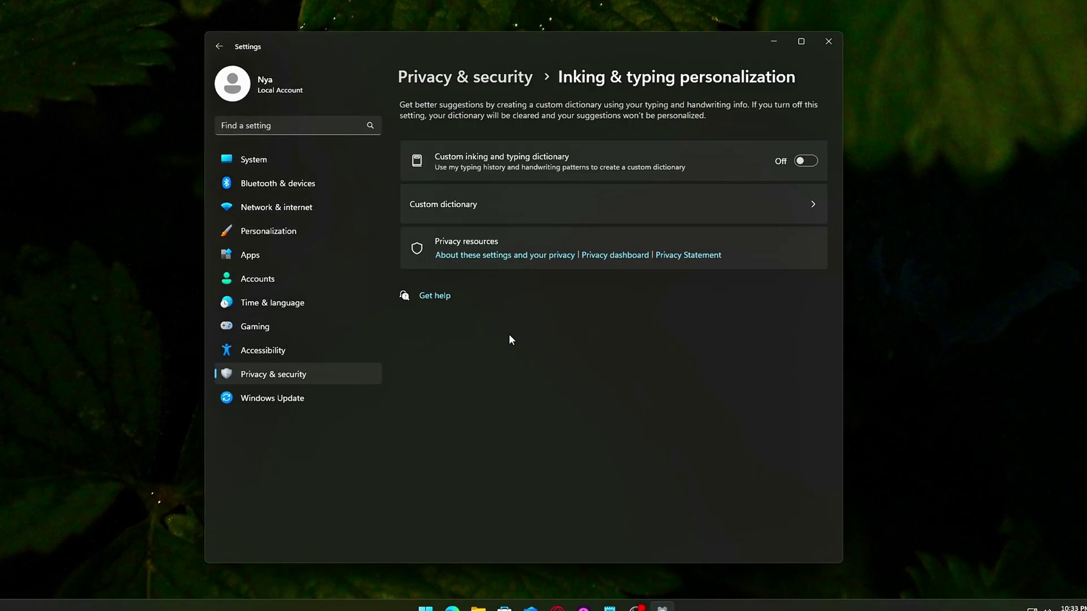
{"action": "left_click", "coordinate": [464, 74]}
{"action": "left_click", "coordinate": [456, 362]}
{"action": "scroll", "coordinate": [689, 223], "scroll_direction": "down", "scroll_amount": 2}
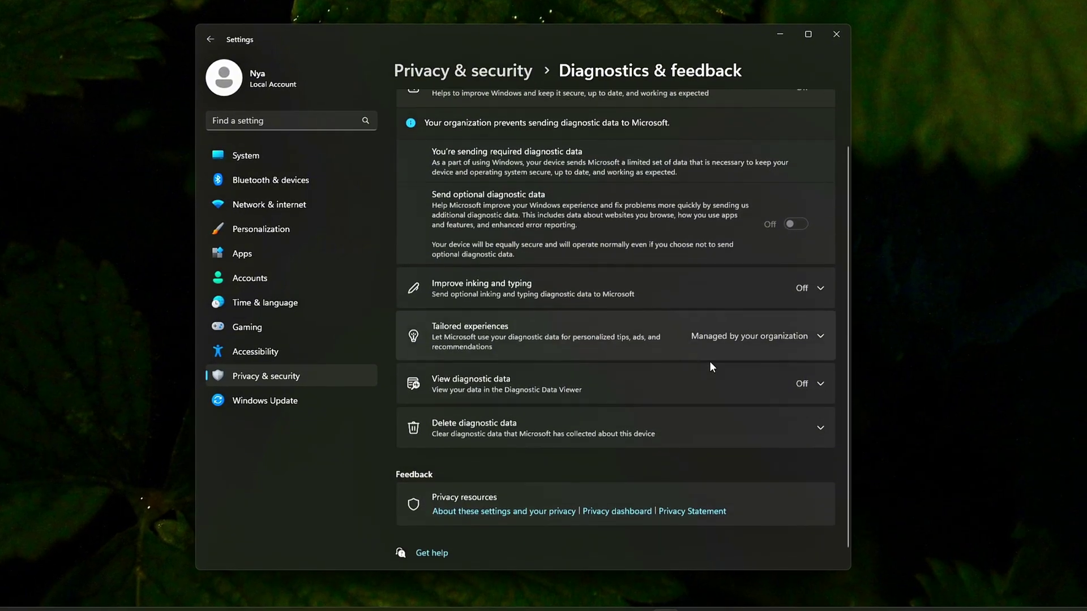
{"action": "left_click", "coordinate": [464, 72]}
Check the Search permissions and Searching Windows privacy pages
{"action": "left_click", "coordinate": [453, 422]}
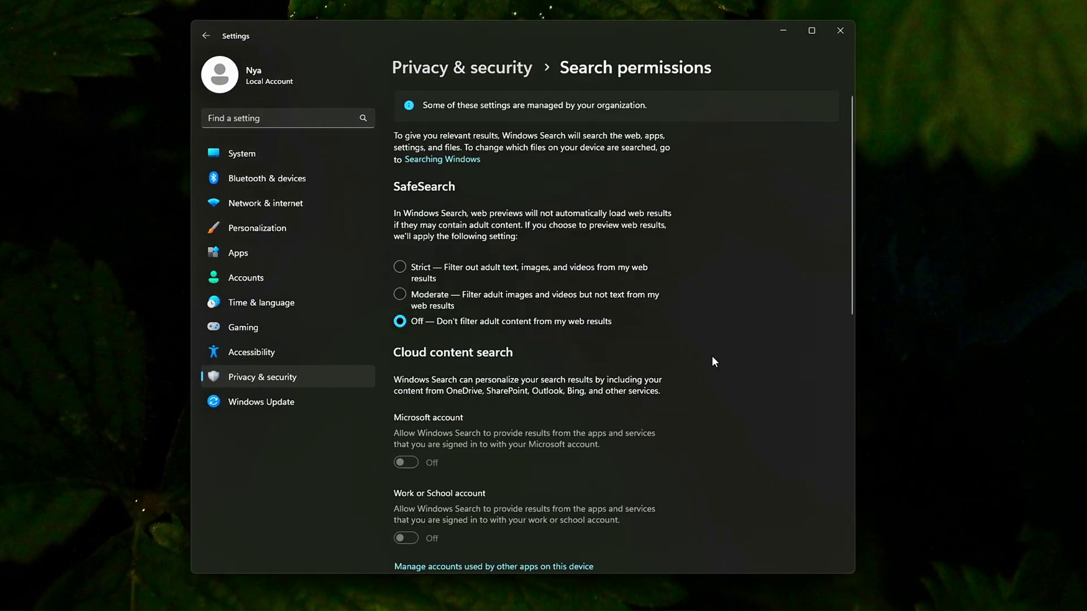
{"action": "scroll", "coordinate": [504, 281], "scroll_direction": "down", "scroll_amount": 10}
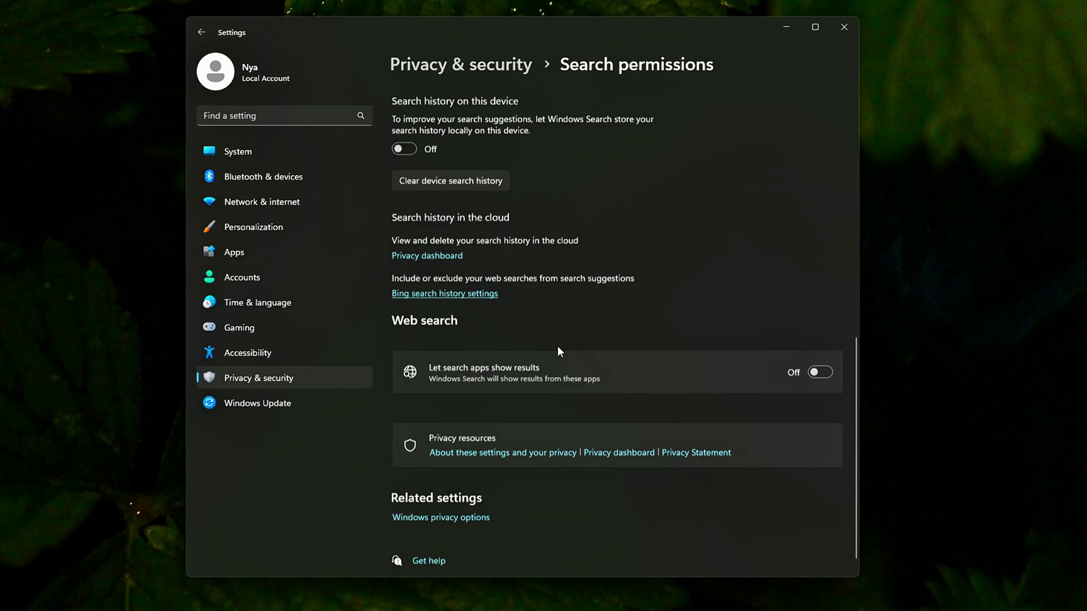
{"action": "scroll", "coordinate": [559, 354], "scroll_direction": "up", "scroll_amount": 7}
{"action": "left_click", "coordinate": [423, 54]}
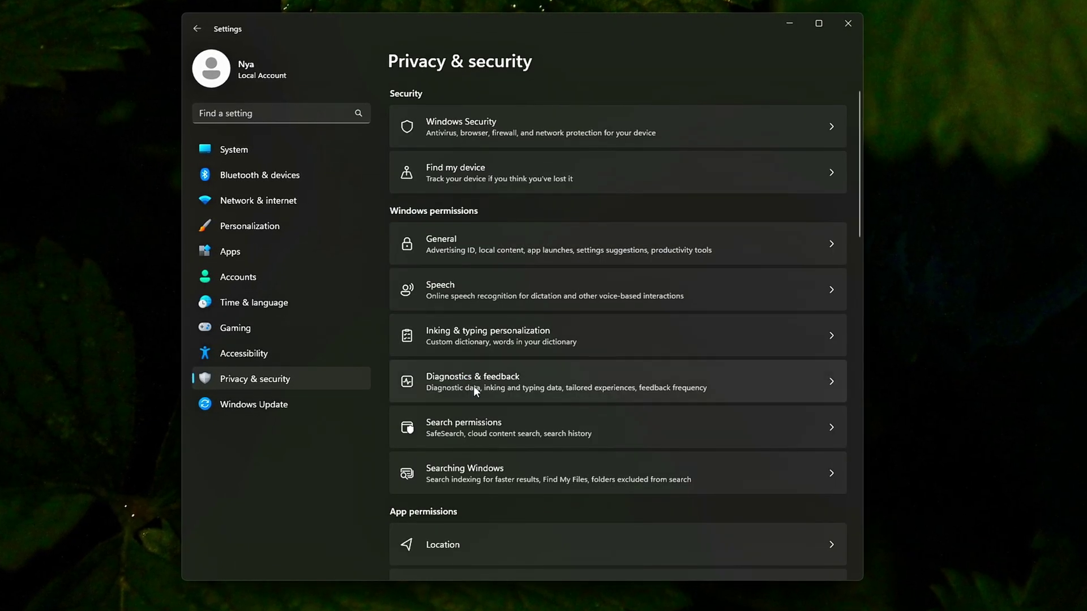
{"action": "left_click", "coordinate": [461, 459]}
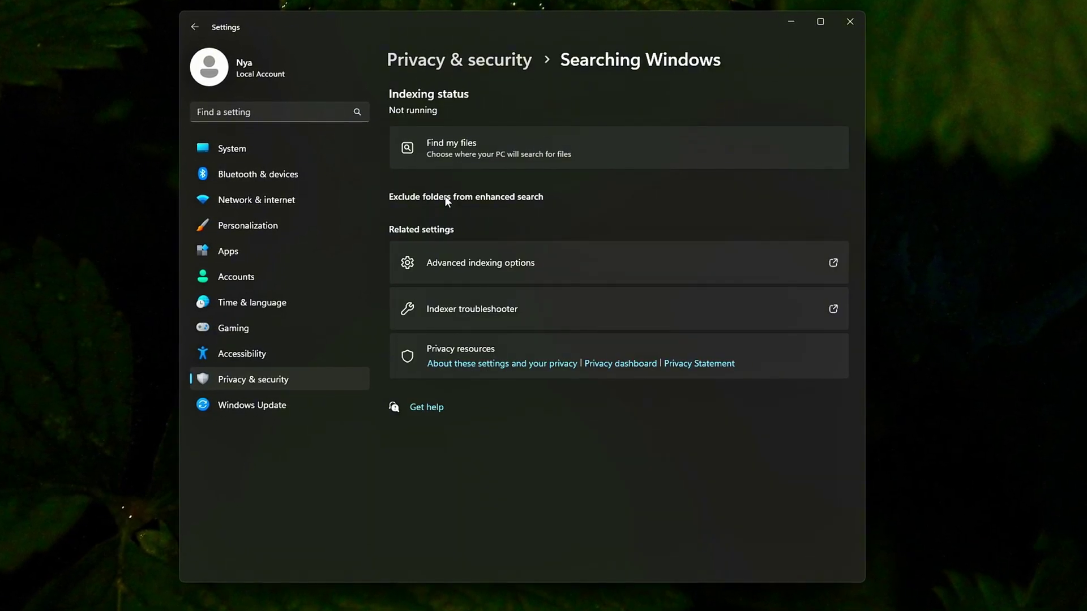
{"action": "left_click", "coordinate": [459, 57]}
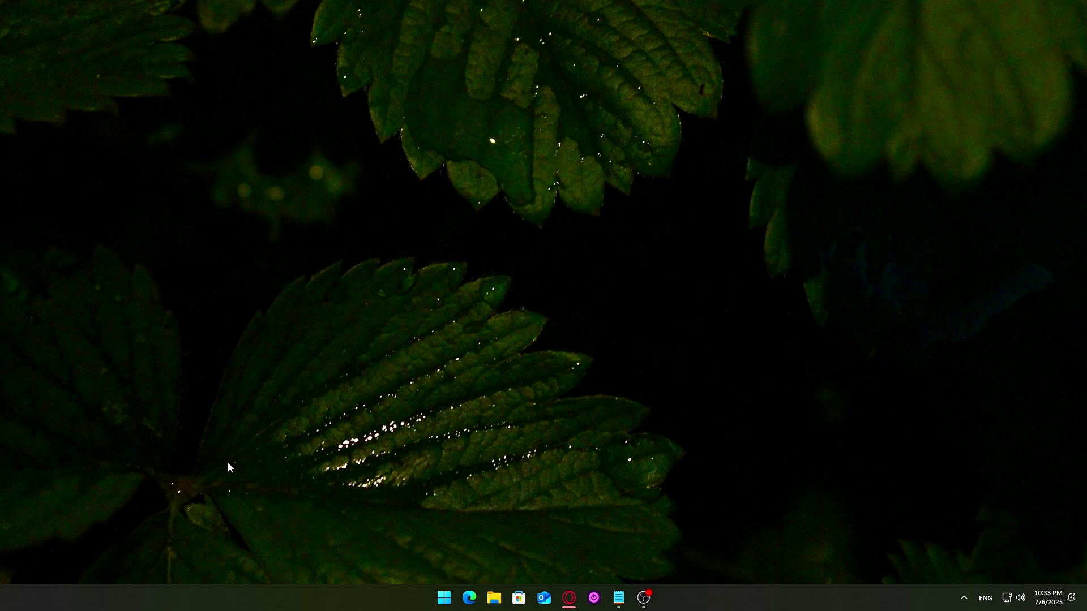
Run sysdm.cpl from the Run dialog and go to System Properties' Advanced tab
{"action": "key", "text": "super+r"}
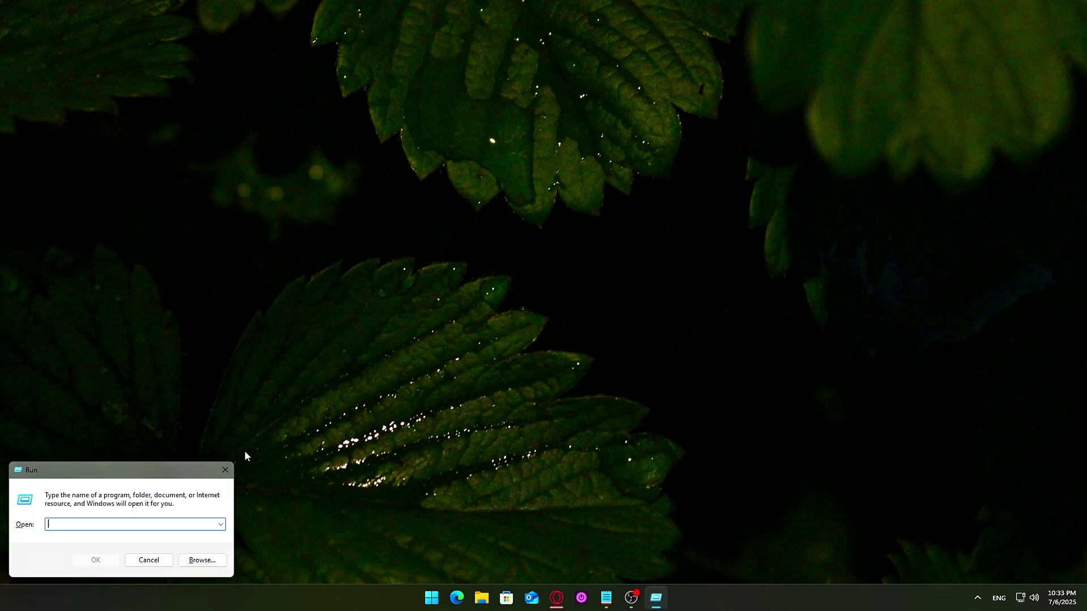
{"action": "left_click_drag", "start_coordinate": [190, 470], "coordinate": [616, 251]}
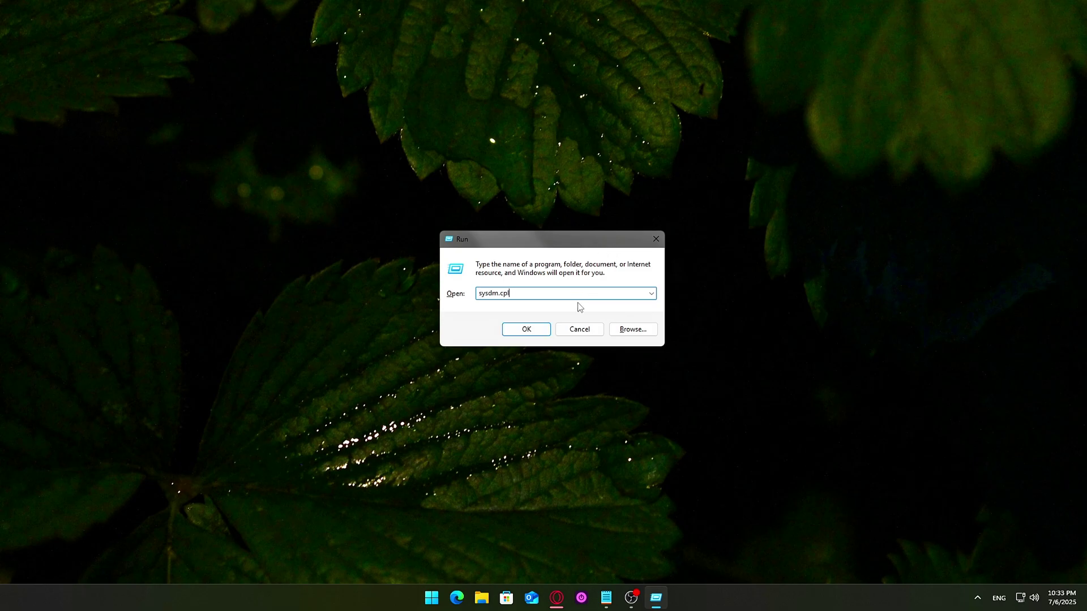
{"action": "left_click", "coordinate": [526, 329]}
{"action": "left_click_drag", "start_coordinate": [181, 145], "coordinate": [461, 195]}
{"action": "left_click", "coordinate": [516, 205]}
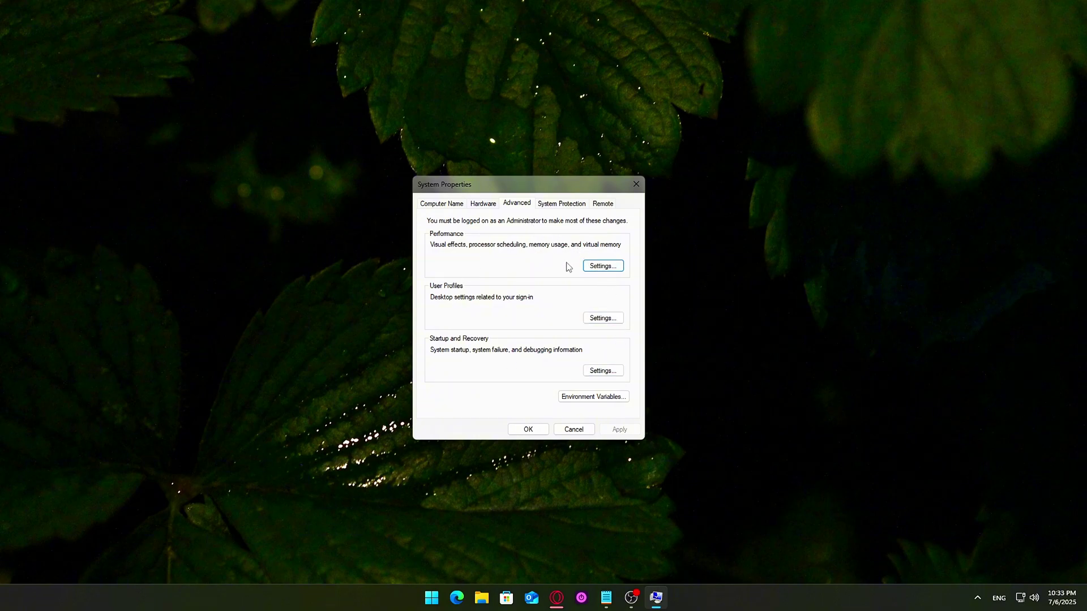
Choose Adjust for best performance in Performance Options, re-enabling only Smooth edges of screen fonts
{"action": "left_click", "coordinate": [612, 270]}
{"action": "left_click_drag", "start_coordinate": [517, 227], "coordinate": [481, 177]}
{"action": "left_click", "coordinate": [447, 261]}
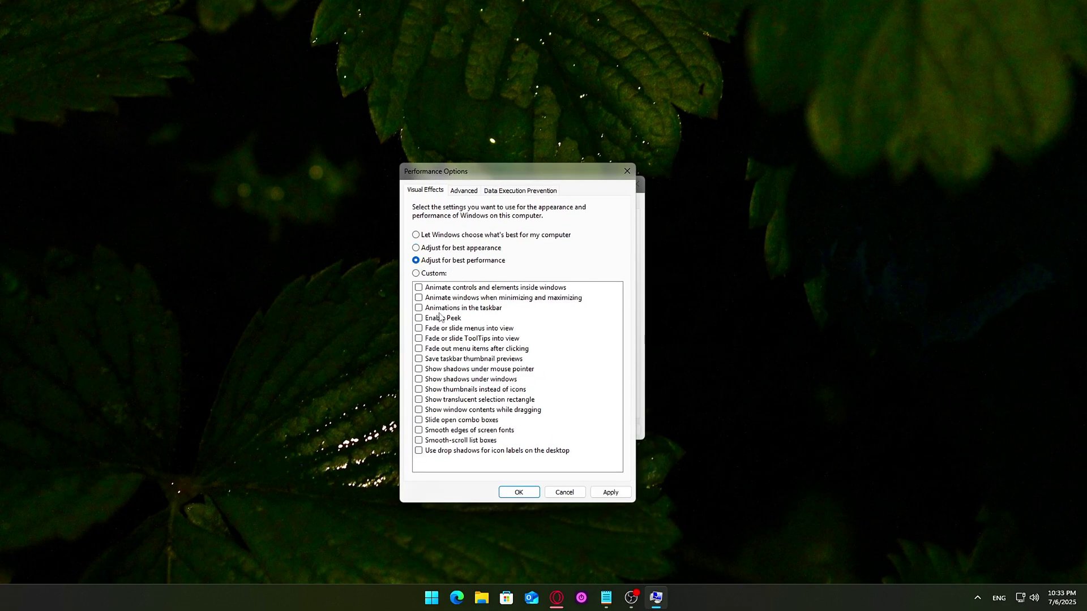
{"action": "left_click", "coordinate": [438, 390]}
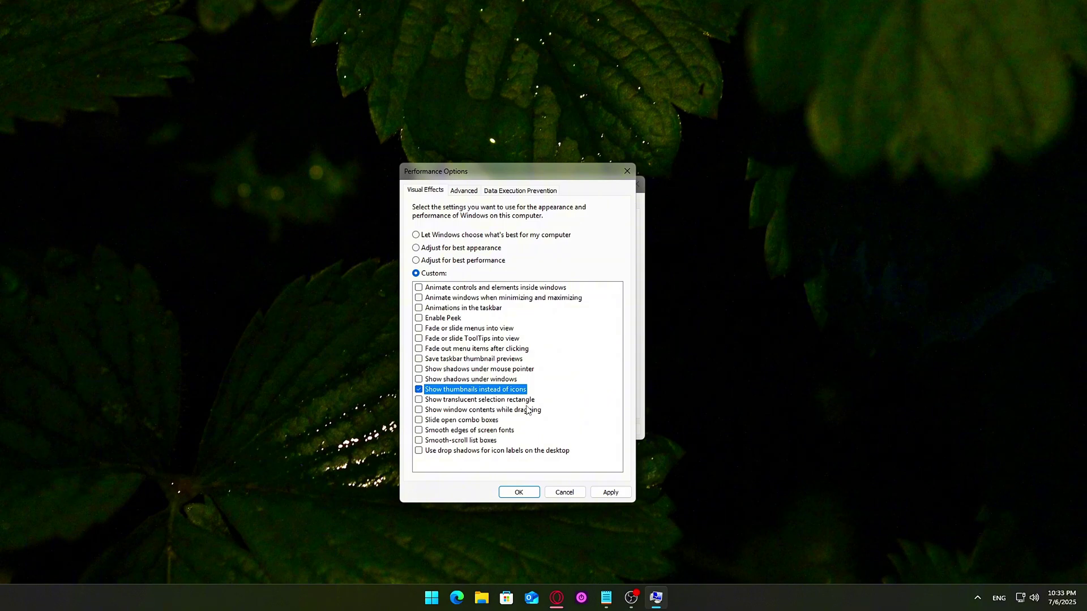
{"action": "left_click", "coordinate": [466, 432]}
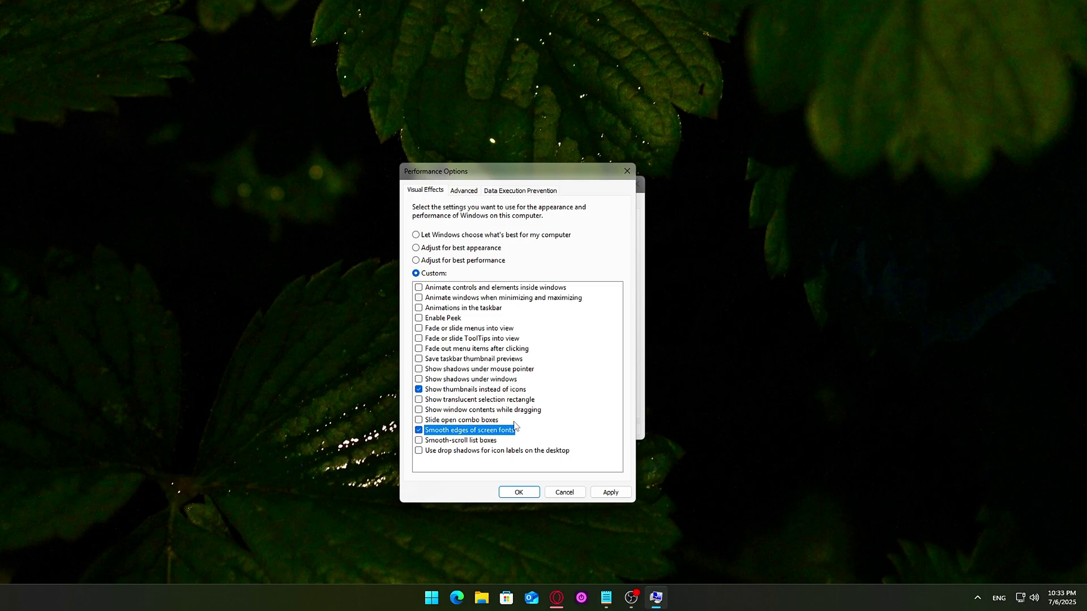
{"action": "left_click", "coordinate": [490, 391]}
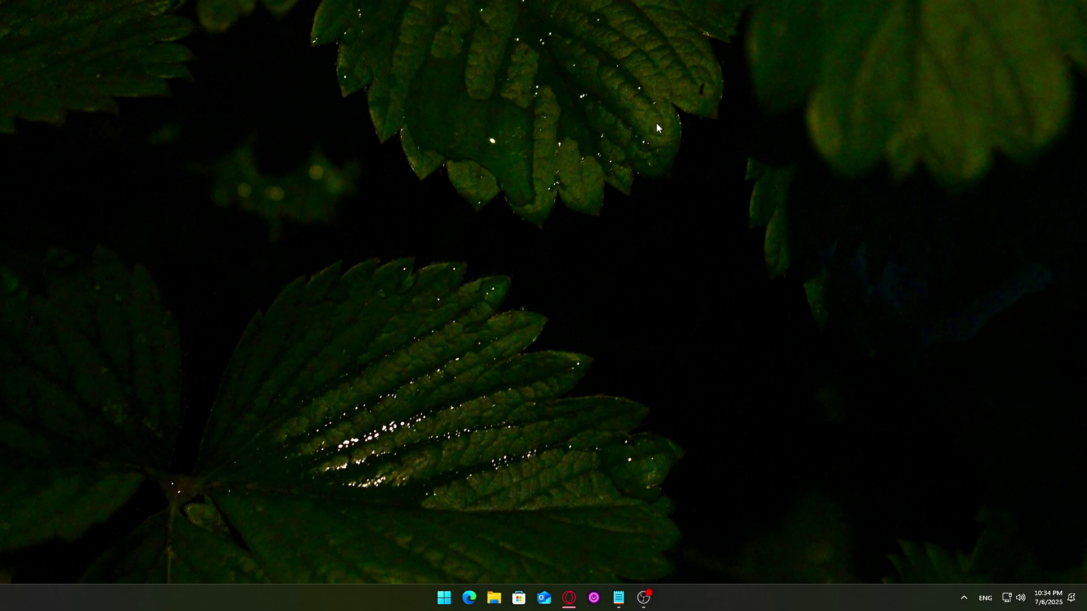
Open Registry Editor from Run and jump to the pasted Explorer Serialize key path
{"action": "key", "text": "super+r"}
{"action": "left_click_drag", "start_coordinate": [129, 468], "coordinate": [558, 205]}
{"action": "type", "text": "r"}
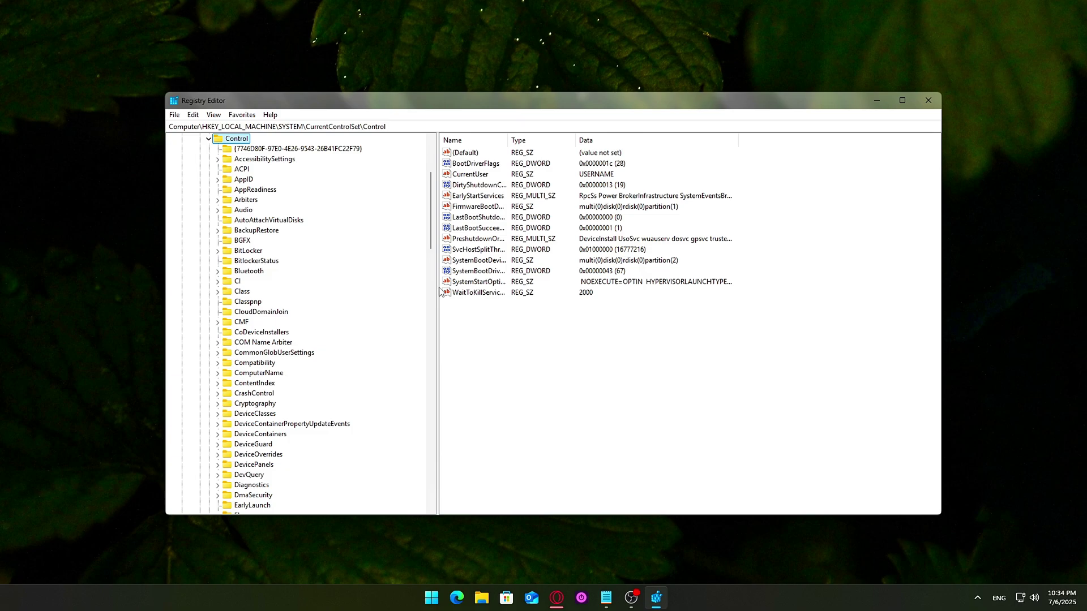
{"action": "left_click_drag", "start_coordinate": [440, 291], "coordinate": [425, 291]}
{"action": "left_click", "coordinate": [476, 127]}
{"action": "type", "text": "HKEY_CURRENT_USER\\Software\\Microsoft\\Windows\\CurrentVersion\\Explorer\\Serialize"}
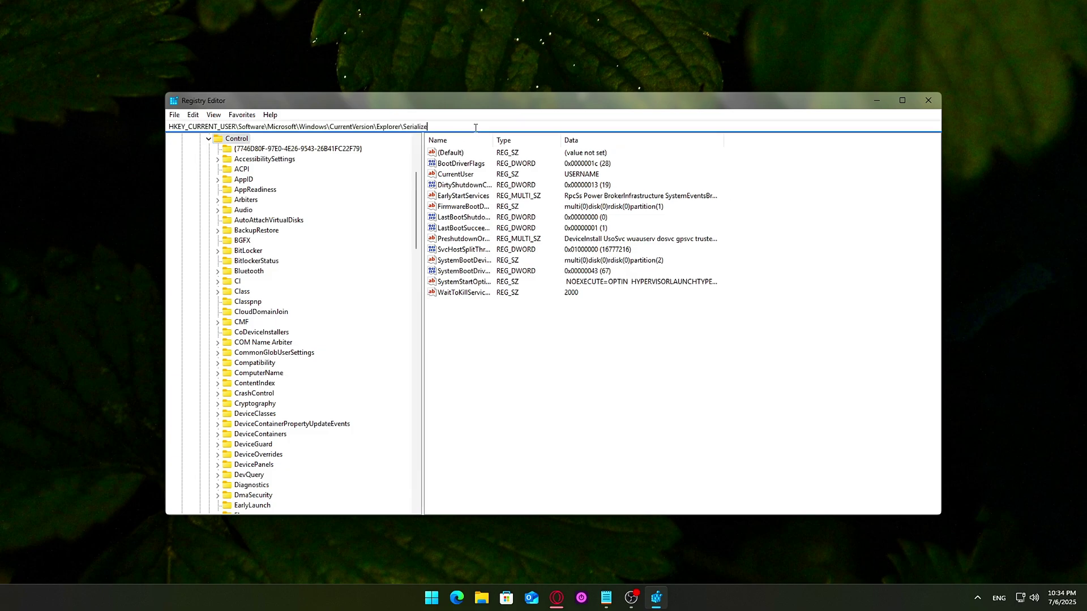
{"action": "key", "text": "Return"}
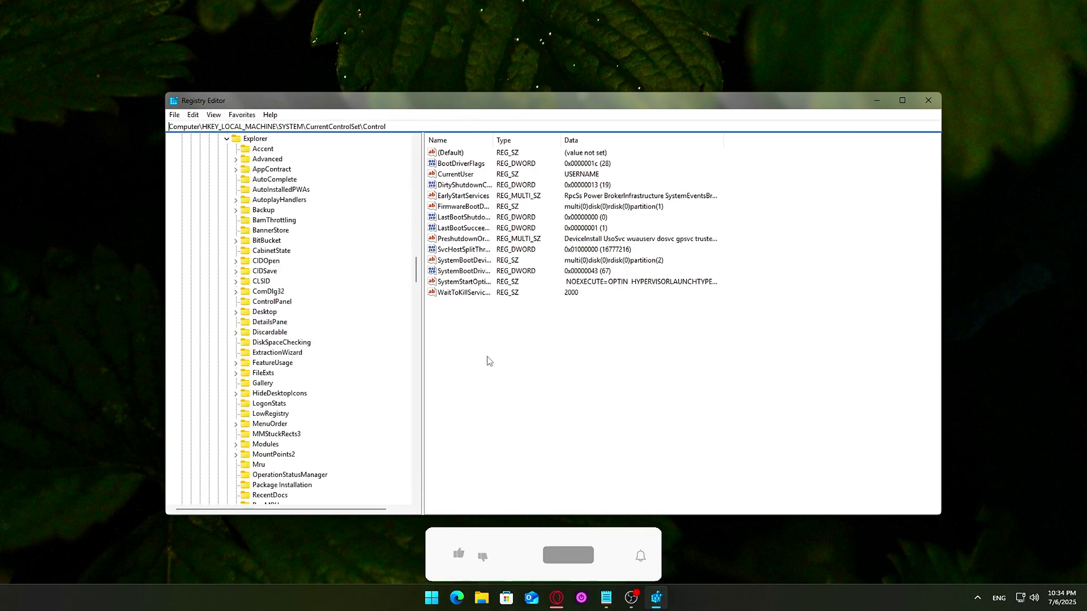
Create a new DWORD (32-bit) value named StartupDelayInMSec in that key
{"action": "left_click_drag", "start_coordinate": [488, 360], "coordinate": [407, 328]}
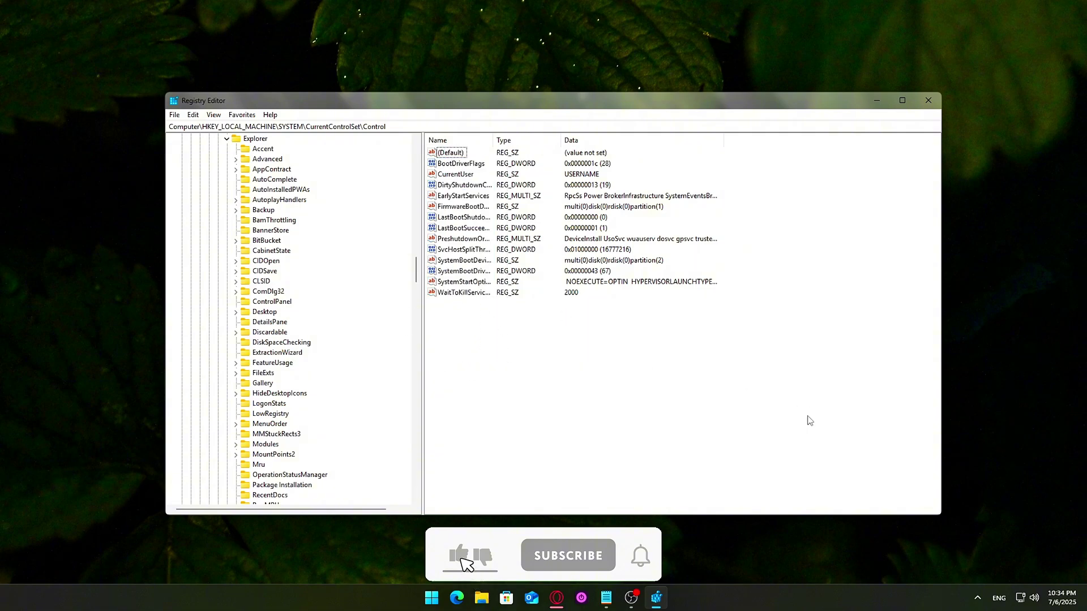
{"action": "right_click", "coordinate": [549, 331]}
{"action": "mouse_move", "coordinate": [599, 338]}
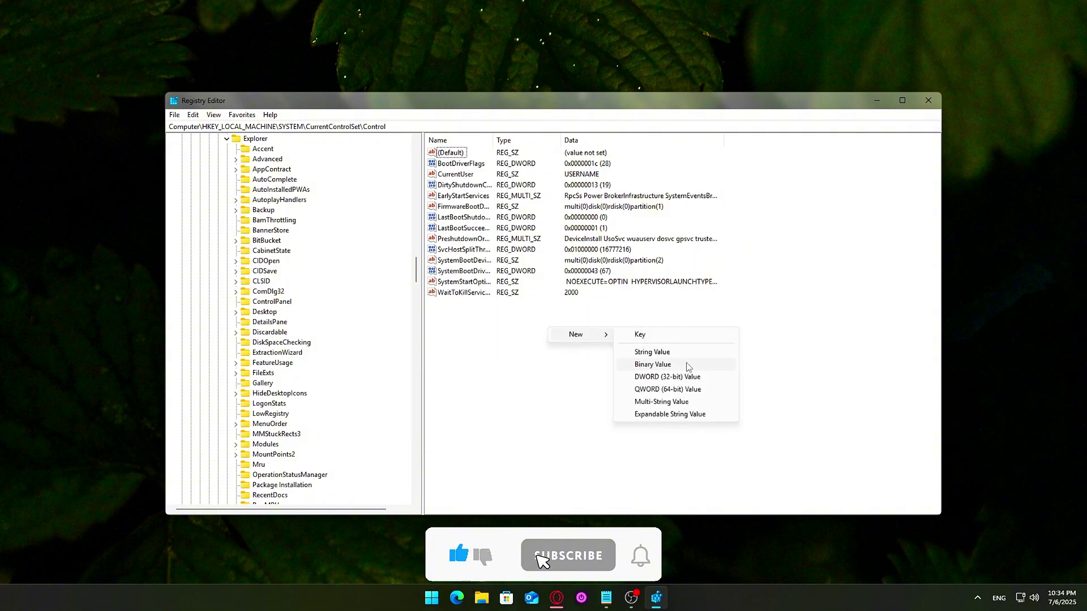
{"action": "left_click", "coordinate": [684, 377]}
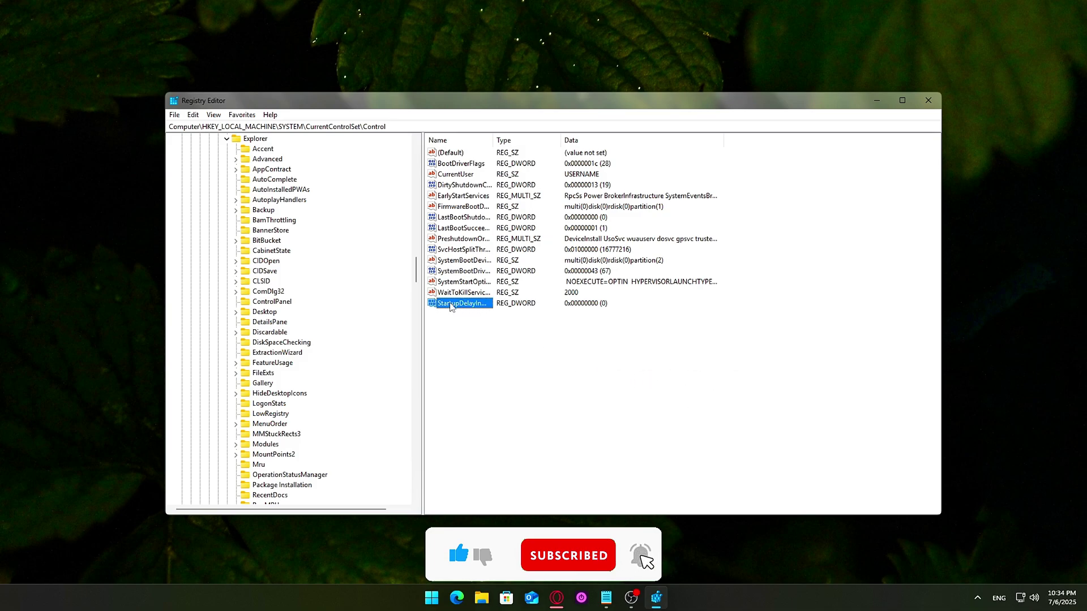
{"action": "left_click", "coordinate": [456, 305]}
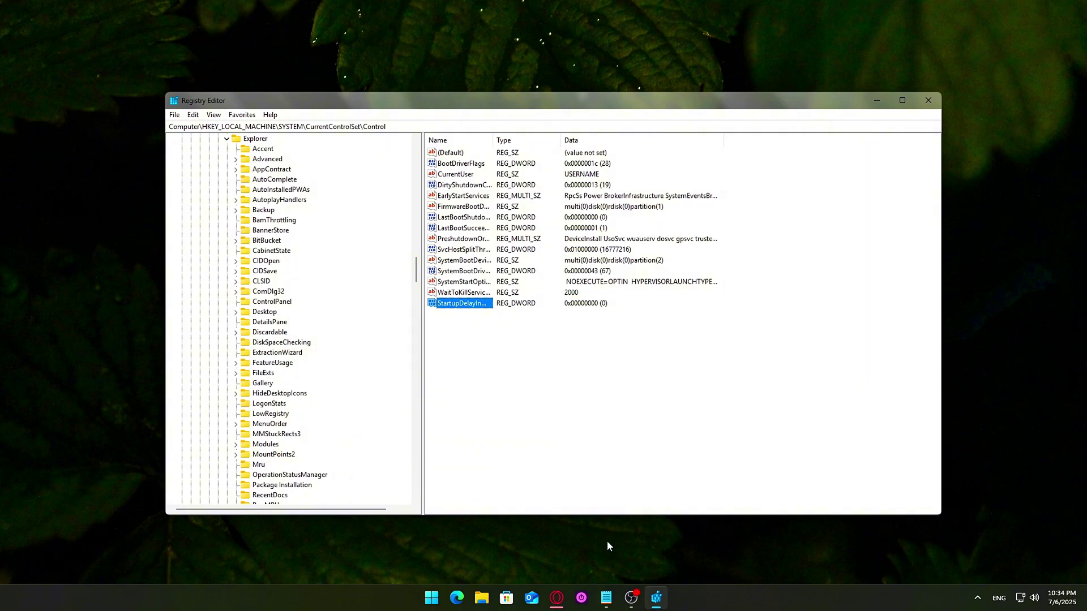
Edit StartupDelayInMSec and save its value data as 0
{"action": "double_click", "coordinate": [460, 303]}
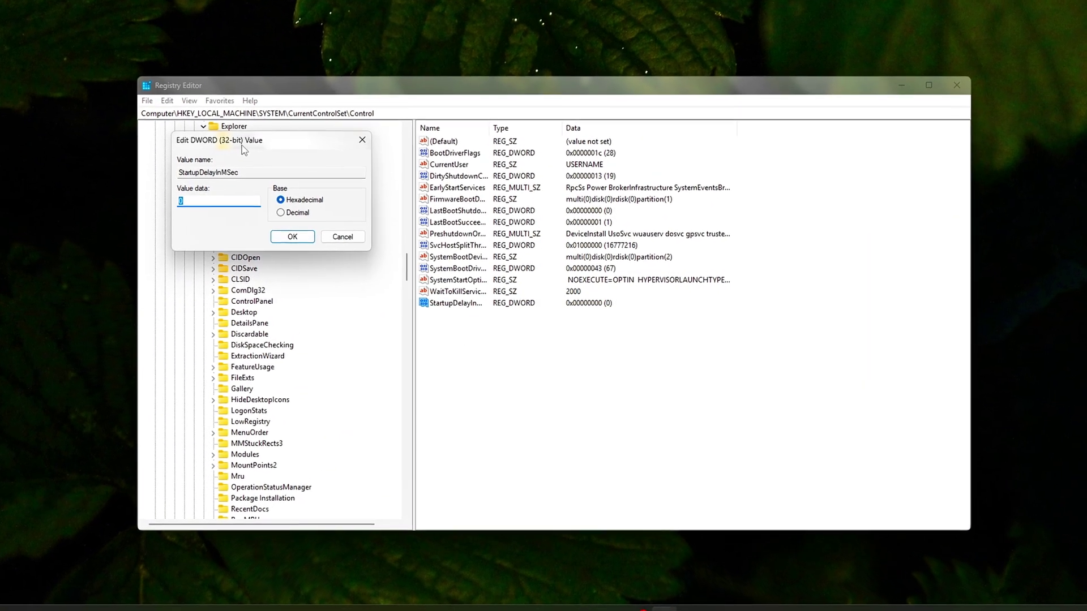
{"action": "left_click_drag", "start_coordinate": [243, 150], "coordinate": [673, 327]}
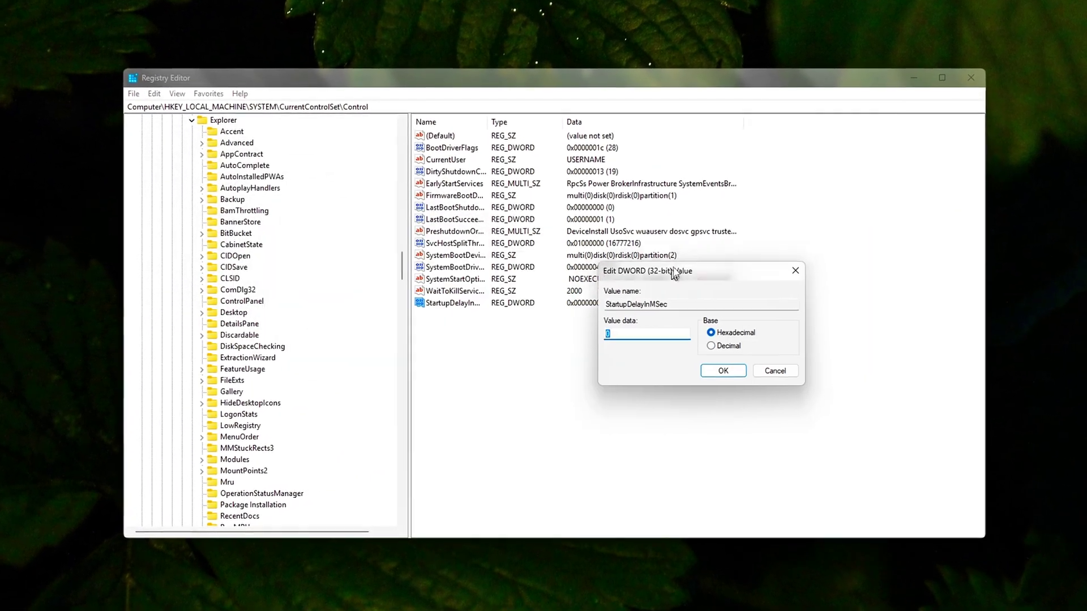
{"action": "type", "text": "10"}
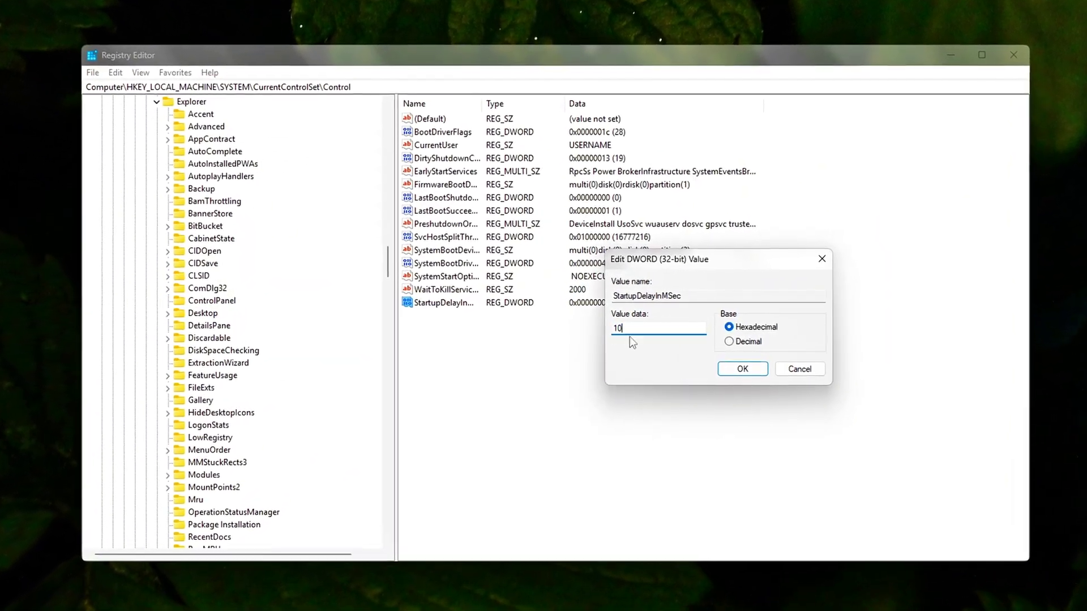
{"action": "double_click", "coordinate": [635, 328]}
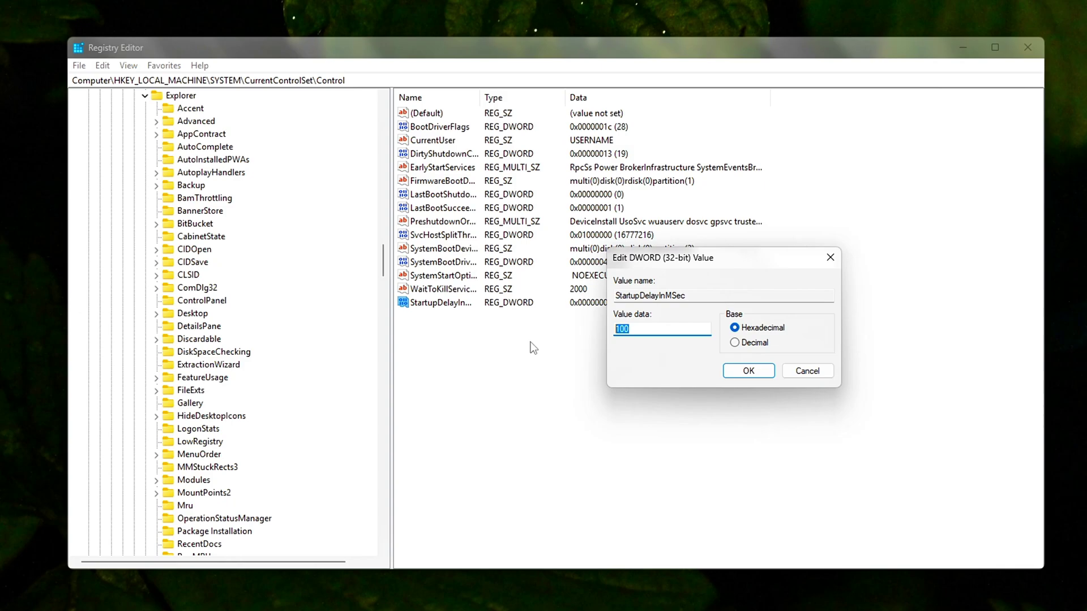
{"action": "type", "text": "0"}
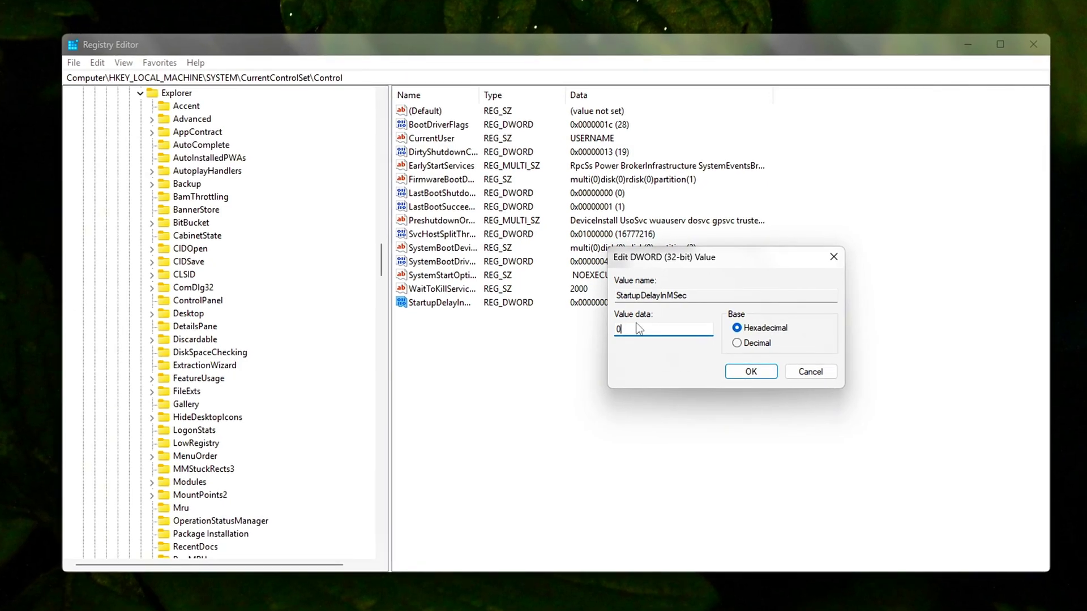
{"action": "left_click", "coordinate": [772, 379]}
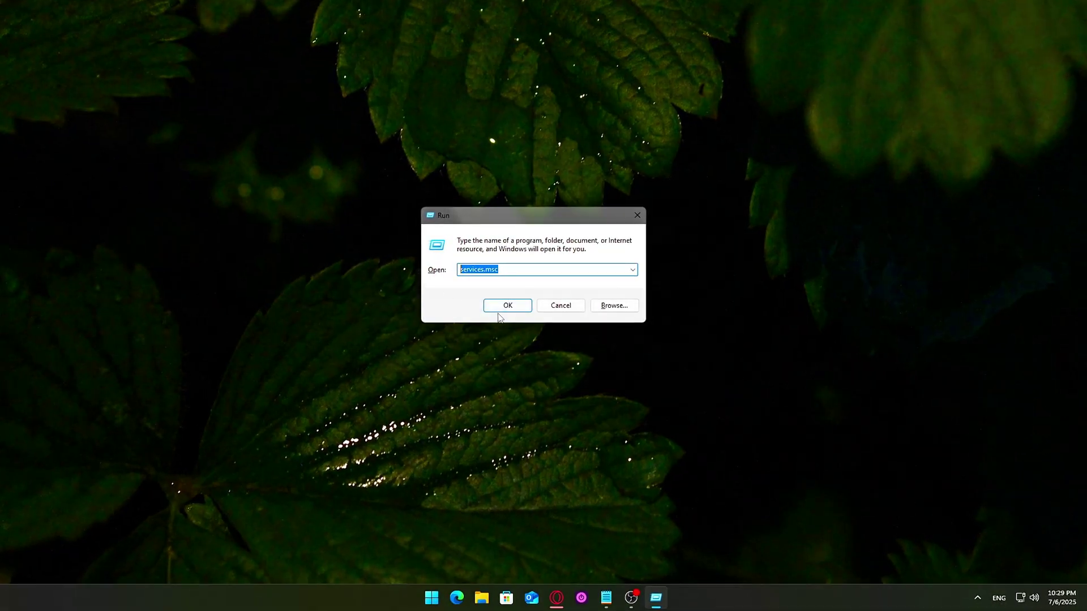
Launch services.msc and locate Connected User Experiences and Telemetry in the name-sorted list
{"action": "left_click", "coordinate": [498, 305]}
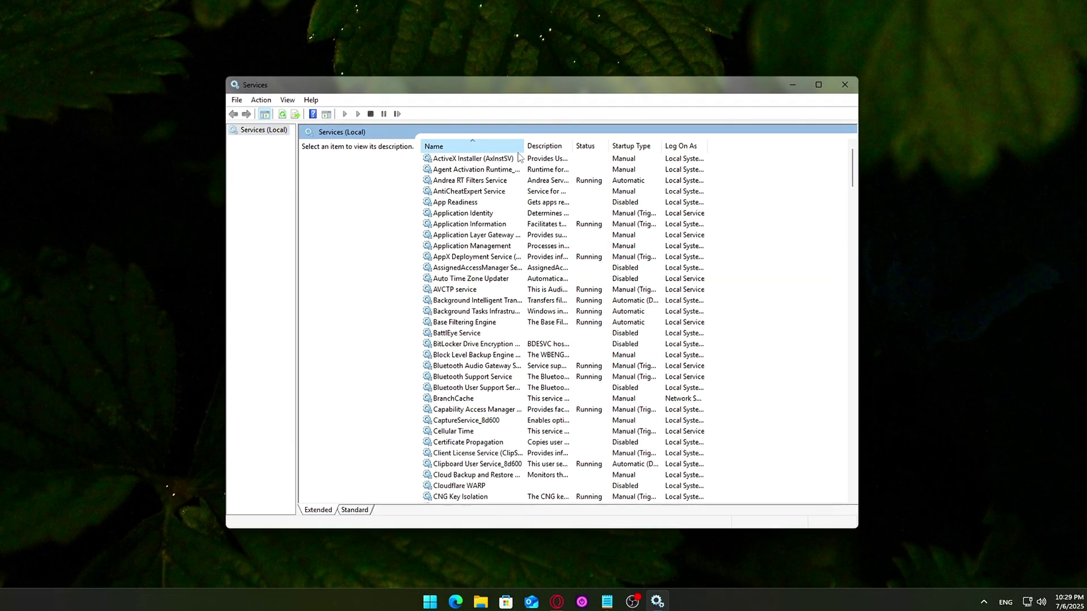
{"action": "scroll", "coordinate": [498, 284], "scroll_direction": "down", "scroll_amount": 20}
{"action": "scroll", "coordinate": [498, 226], "scroll_direction": "up", "scroll_amount": 20}
{"action": "left_click", "coordinate": [498, 161]}
{"action": "left_click", "coordinate": [499, 143]}
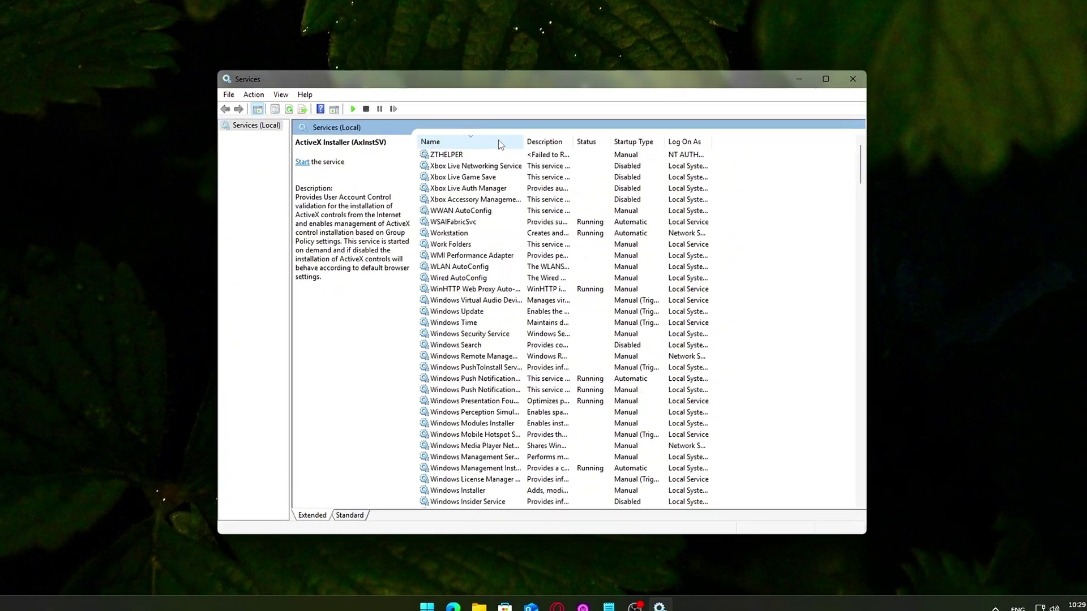
{"action": "left_click", "coordinate": [497, 138]}
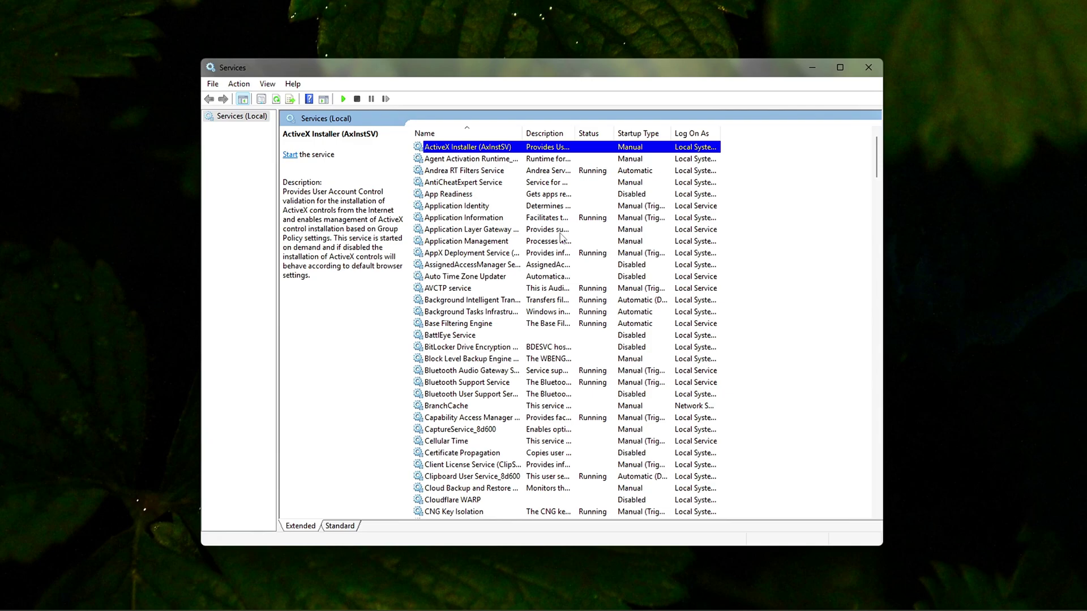
{"action": "key", "text": "c"}
{"action": "key", "text": "Down"}
{"action": "key", "text": "Down"}
{"action": "key", "text": "Down"}
{"action": "key", "text": "Down"}
{"action": "key", "text": "Down"}
{"action": "key", "text": "Down"}
{"action": "key", "text": "Down"}
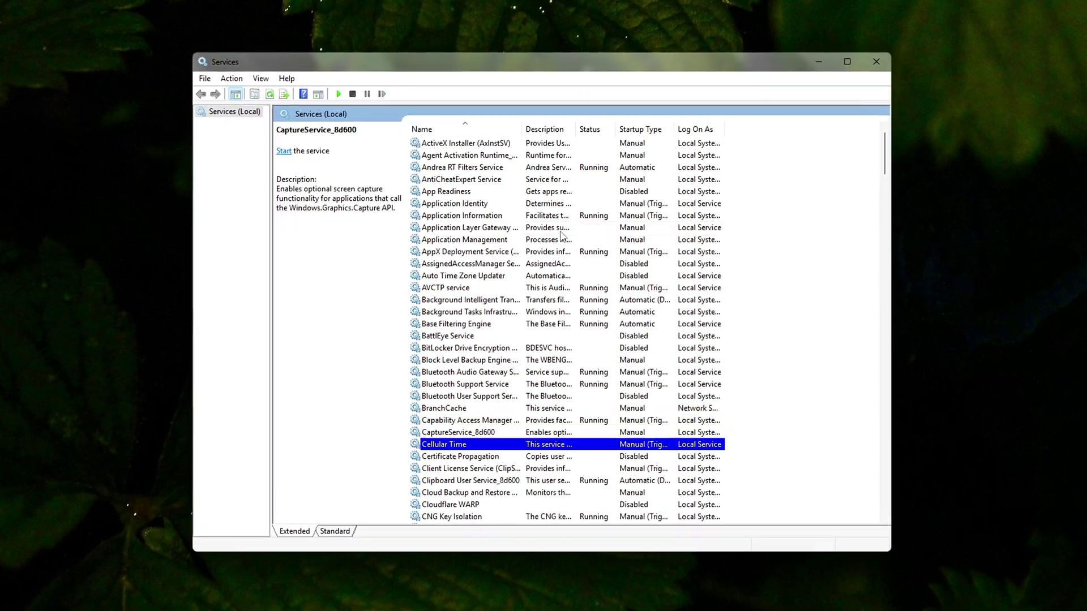
{"action": "key", "text": "Down"}
{"action": "key", "text": "Down"}
{"action": "key", "text": "Down"}
{"action": "key", "text": "Down"}
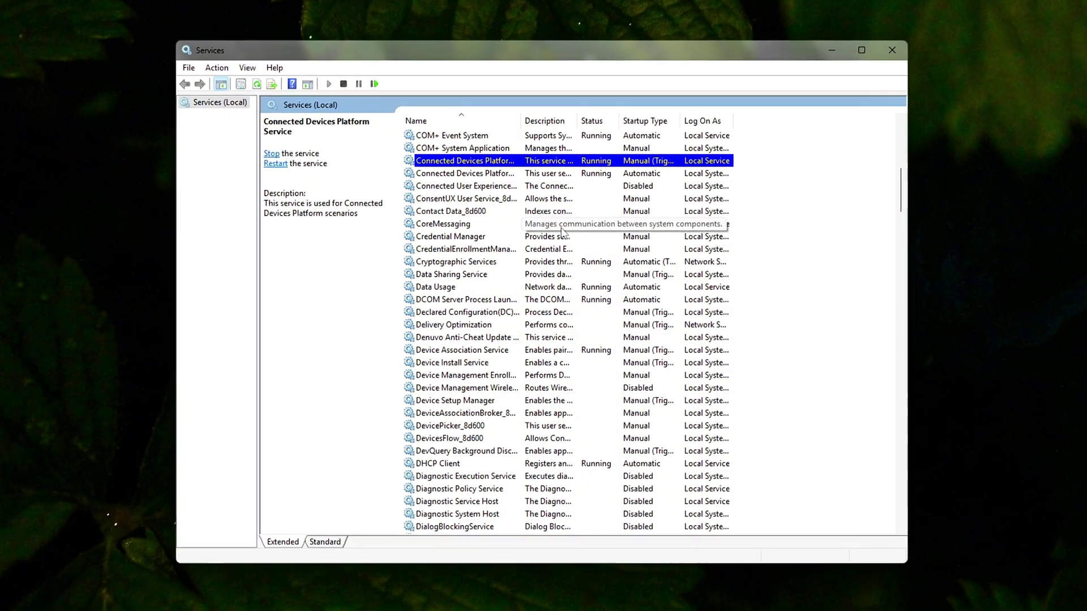
{"action": "key", "text": "Down"}
{"action": "key", "text": "Down"}
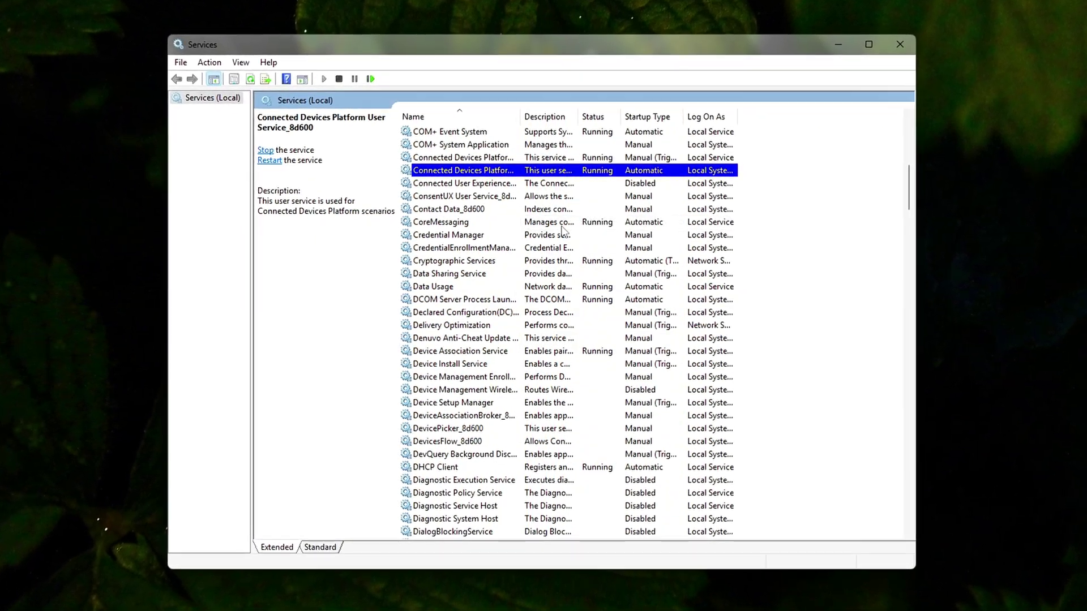
In the service's properties, pick Disabled as the startup type, then Apply and OK
{"action": "double_click", "coordinate": [481, 182]}
{"action": "left_click_drag", "start_coordinate": [487, 149], "coordinate": [603, 166]}
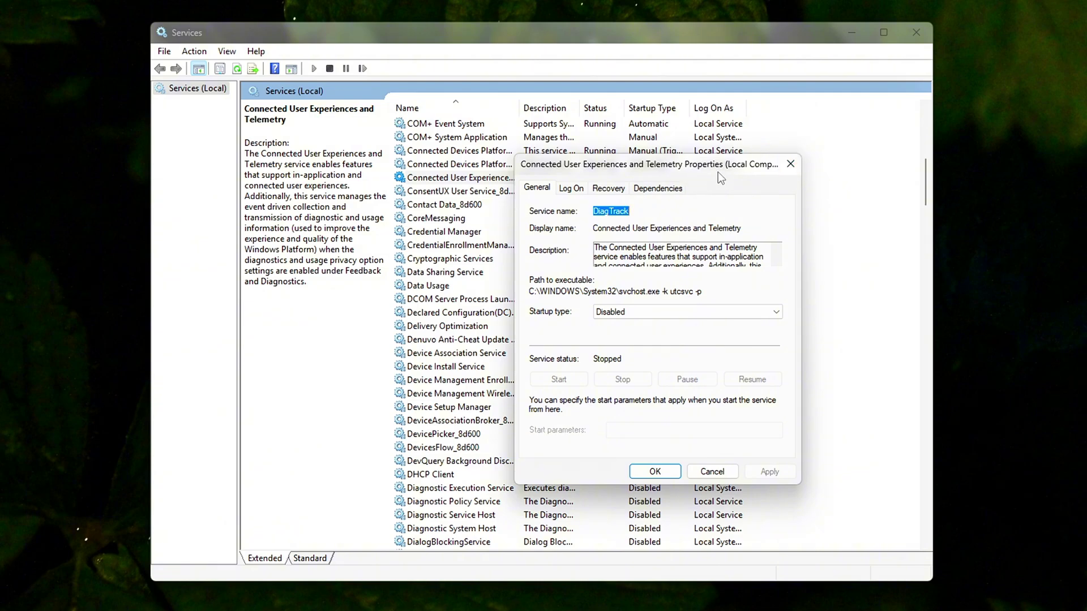
{"action": "left_click", "coordinate": [790, 164]}
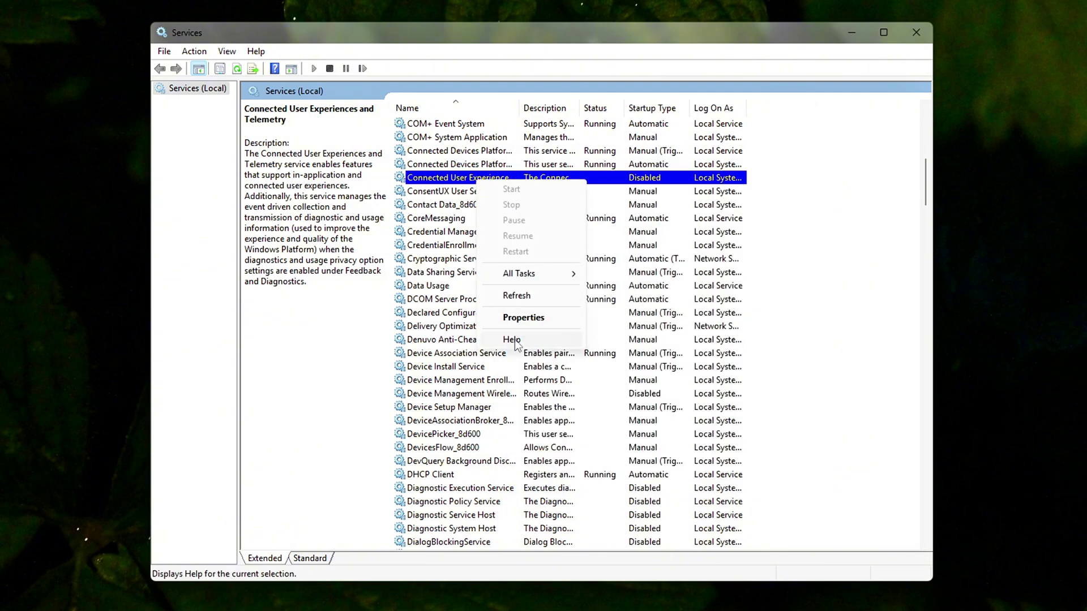
{"action": "left_click", "coordinate": [552, 319]}
{"action": "left_click_drag", "start_coordinate": [649, 170], "coordinate": [661, 167]}
{"action": "left_click", "coordinate": [629, 309]}
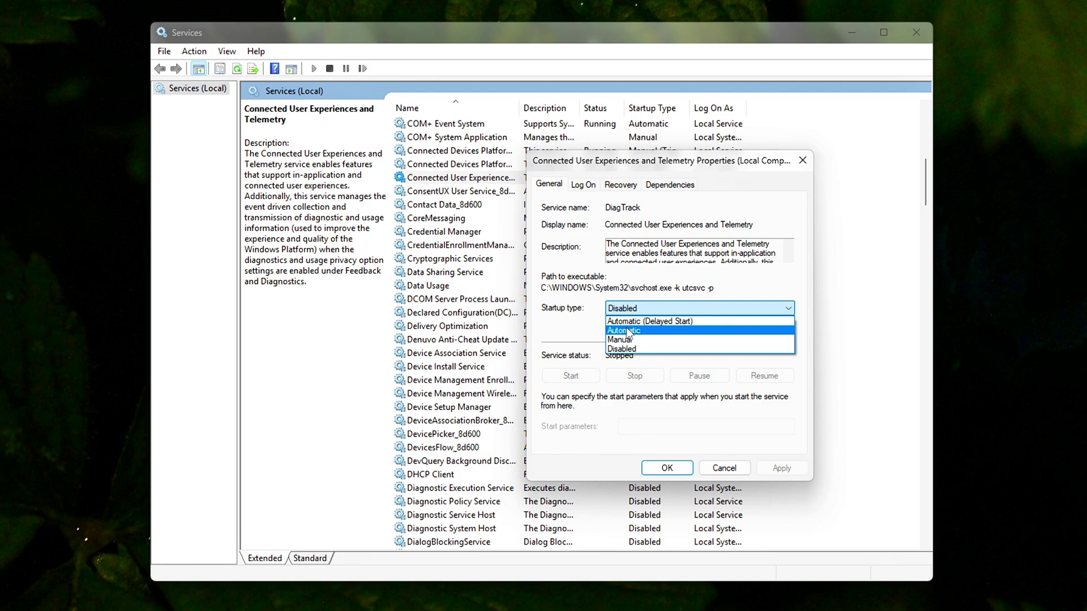
{"action": "left_click", "coordinate": [636, 350]}
{"action": "left_click", "coordinate": [629, 309]}
{"action": "left_click", "coordinate": [626, 349]}
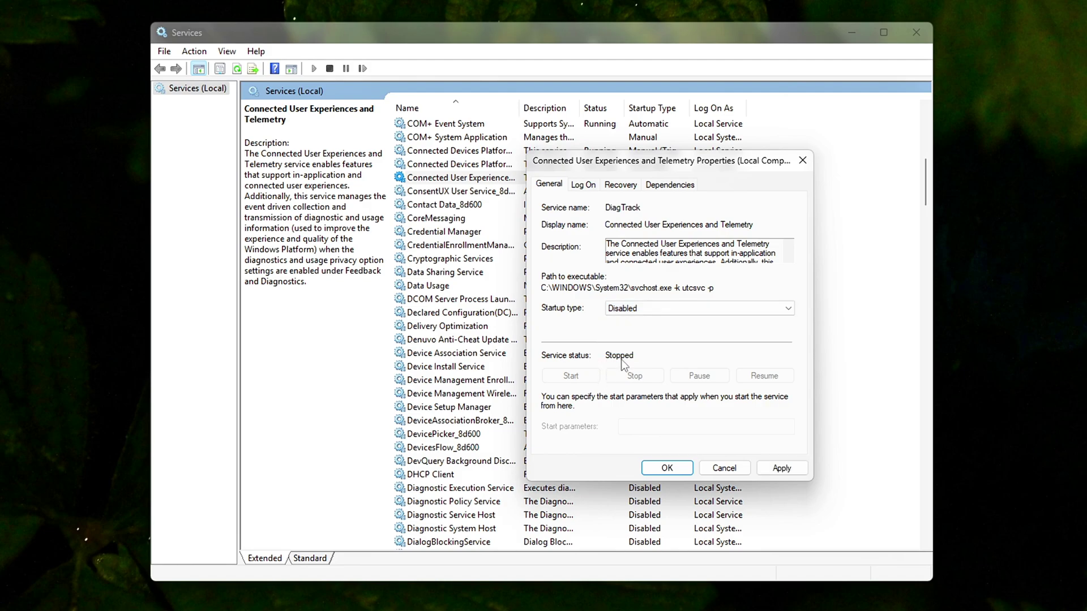
{"action": "left_click", "coordinate": [781, 467]}
{"action": "left_click", "coordinate": [667, 467]}
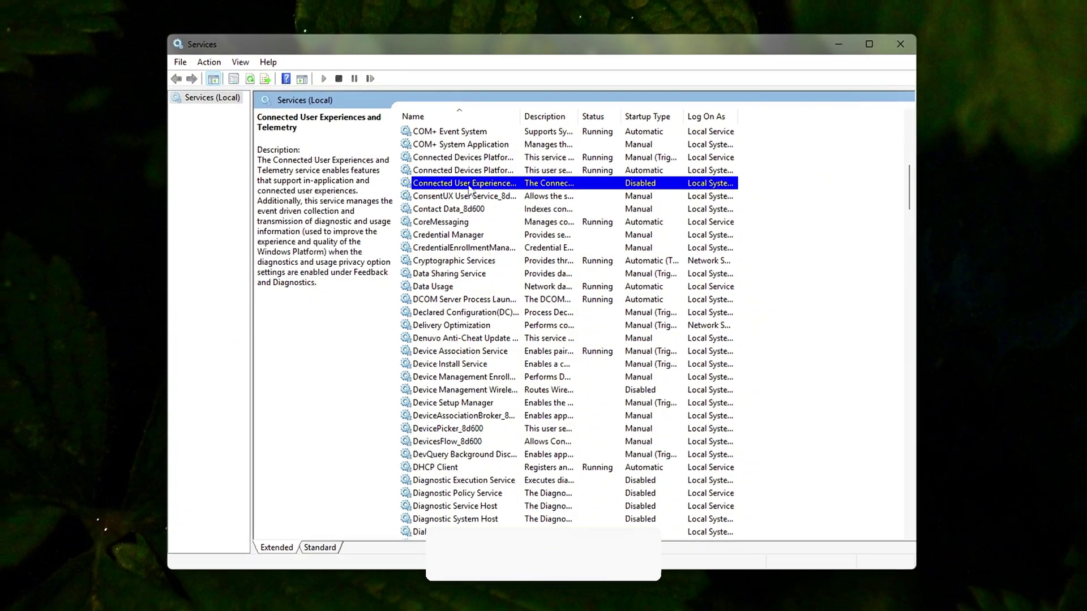
{"action": "key", "text": "Down"}
{"action": "key", "text": "Down"}
{"action": "key", "text": "Down"}
{"action": "key", "text": "Down"}
{"action": "key", "text": "Down"}
{"action": "key", "text": "Down"}
{"action": "key", "text": "Down"}
{"action": "key", "text": "Down"}
{"action": "key", "text": "Down"}
{"action": "key", "text": "Down"}
{"action": "key", "text": "Down"}
{"action": "key", "text": "Down"}
{"action": "key", "text": "Down"}
{"action": "key", "text": "Down"}
{"action": "key", "text": "Down"}
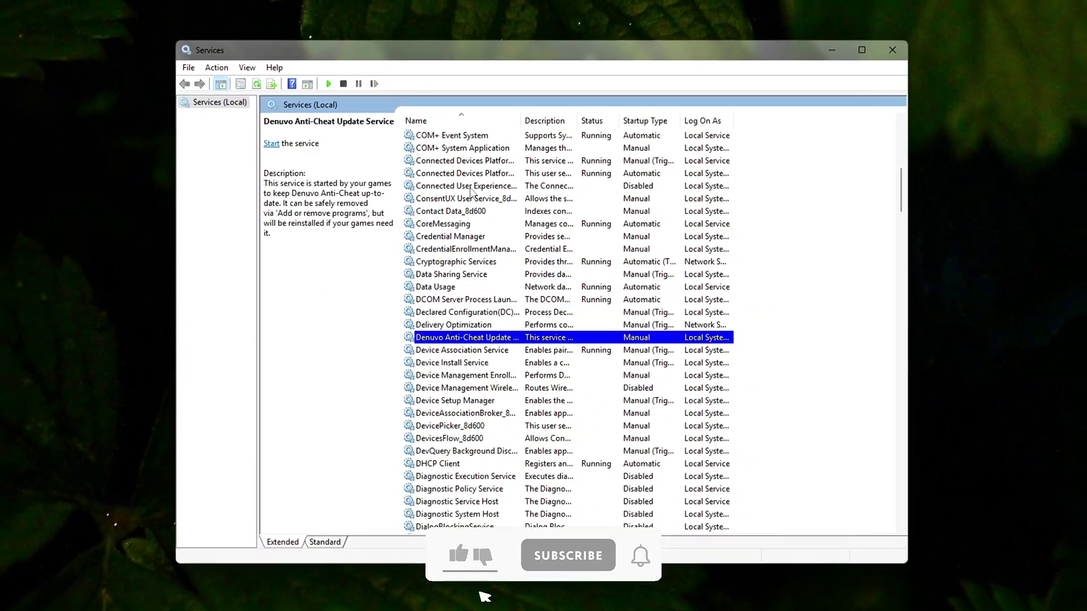
{"action": "key", "text": "Down"}
{"action": "key", "text": "Down"}
{"action": "key", "text": "Down"}
{"action": "key", "text": "Down"}
{"action": "key", "text": "Down"}
{"action": "key", "text": "Down"}
{"action": "key", "text": "Down"}
{"action": "key", "text": "Down"}
{"action": "key", "text": "Down"}
{"action": "key", "text": "Down"}
{"action": "key", "text": "Down"}
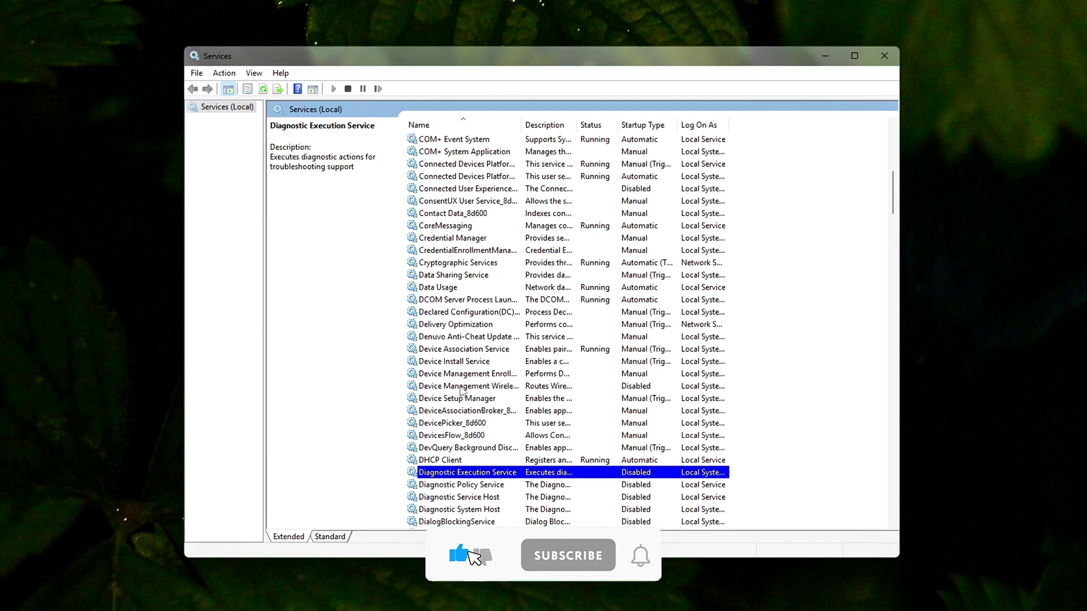
{"action": "key", "text": "Down"}
{"action": "key", "text": "Down"}
{"action": "key", "text": "Down"}
{"action": "key", "text": "Down"}
{"action": "key", "text": "Down"}
{"action": "key", "text": "Down"}
{"action": "key", "text": "Down"}
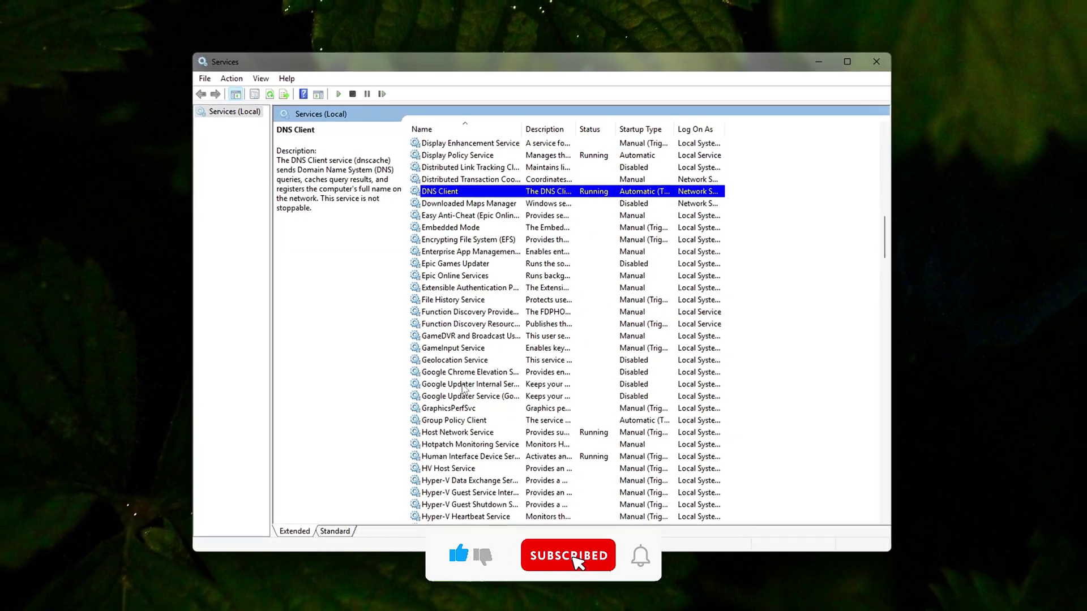
{"action": "key", "text": "m"}
{"action": "key", "text": "Down"}
{"action": "key", "text": "Down"}
{"action": "key", "text": "Down"}
{"action": "key", "text": "Down"}
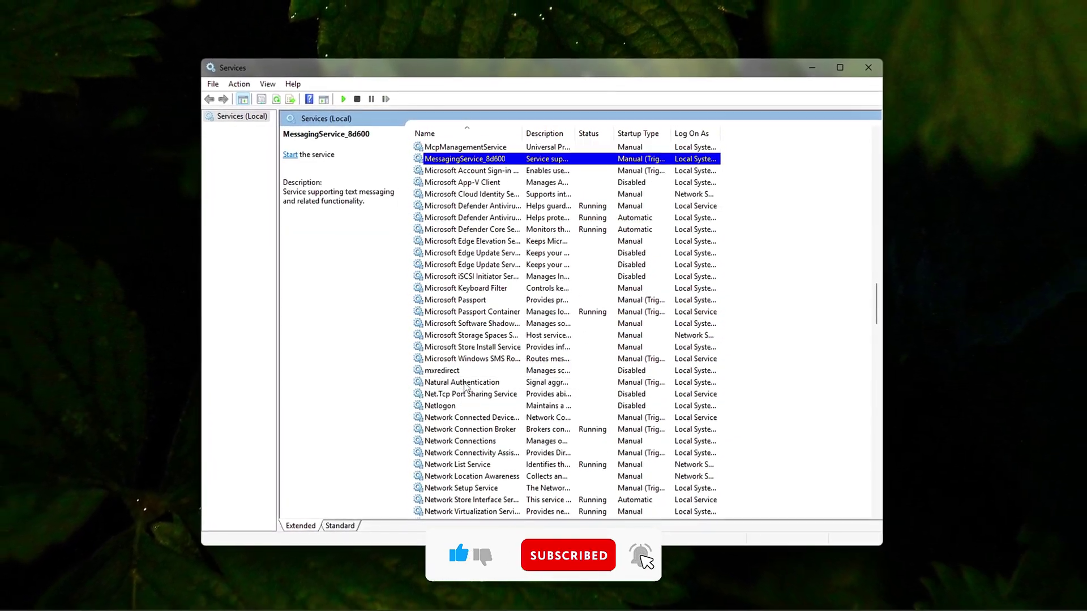
{"action": "key", "text": "Down"}
{"action": "key", "text": "Down"}
{"action": "key", "text": "Down"}
{"action": "key", "text": "Down"}
{"action": "key", "text": "Down"}
{"action": "key", "text": "Down"}
{"action": "key", "text": "Down"}
{"action": "key", "text": "Down"}
{"action": "key", "text": "Down"}
{"action": "key", "text": "Down"}
{"action": "key", "text": "Down"}
{"action": "key", "text": "Down"}
{"action": "key", "text": "Up"}
{"action": "key", "text": "Up"}
{"action": "key", "text": "Up"}
{"action": "key", "text": "Up"}
{"action": "key", "text": "Up"}
{"action": "key", "text": "Up"}
{"action": "key", "text": "Up"}
{"action": "key", "text": "Up"}
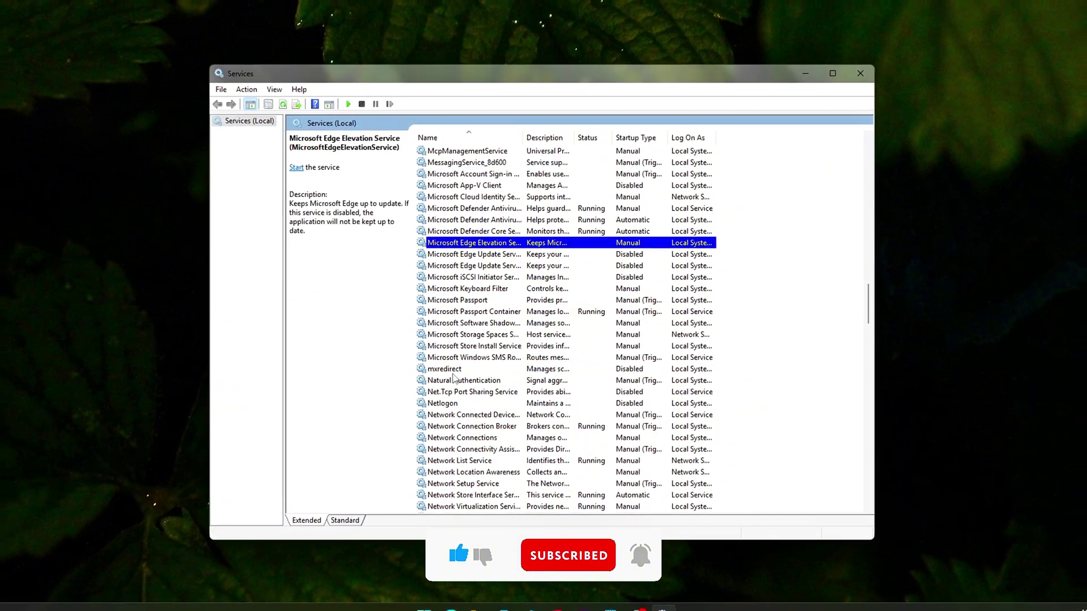
{"action": "key", "text": "Down"}
{"action": "key", "text": "Down"}
{"action": "key", "text": "Down"}
{"action": "key", "text": "Down"}
{"action": "key", "text": "Down"}
{"action": "key", "text": "Down"}
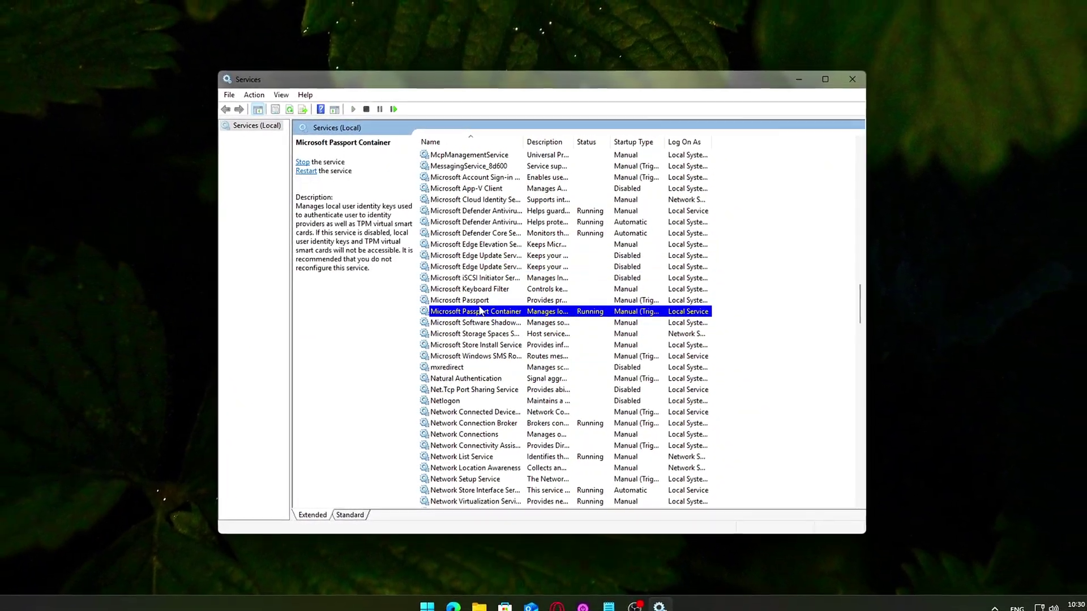
{"action": "key", "text": "w"}
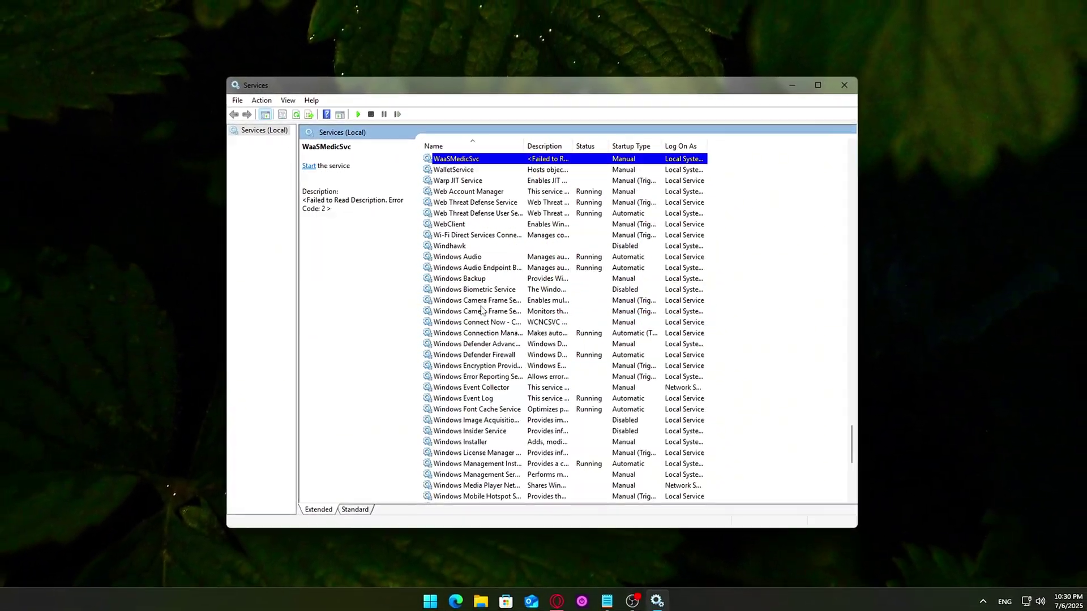